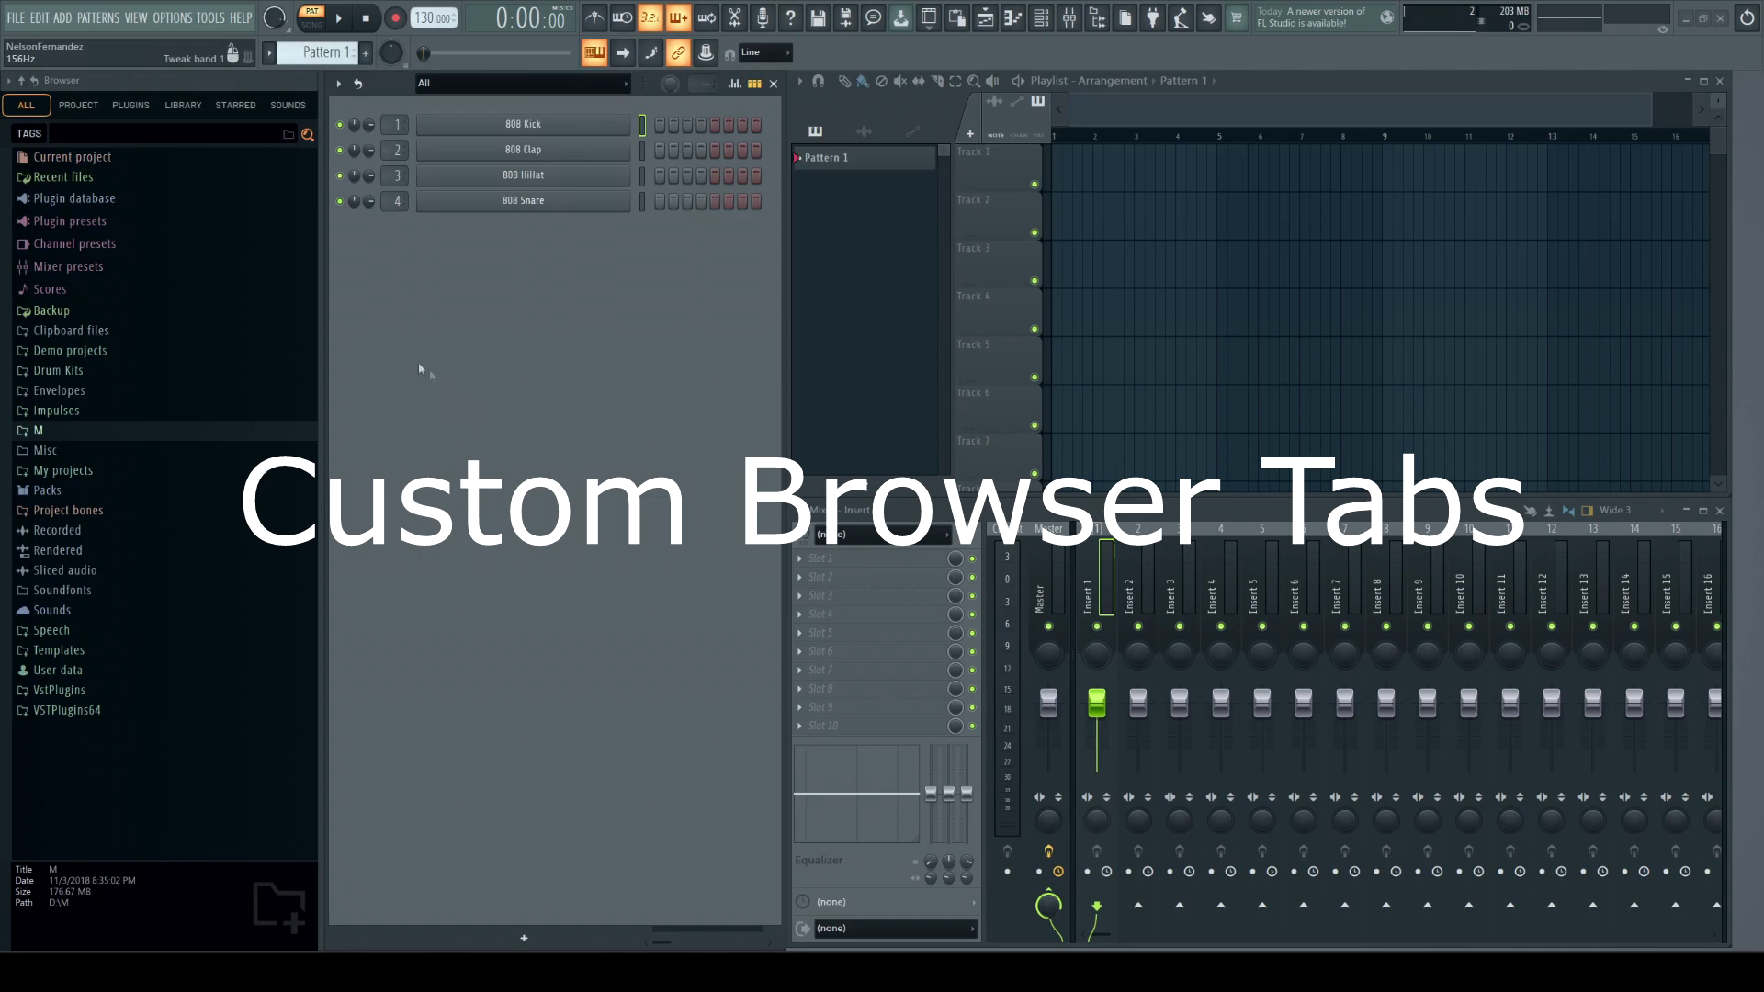
Drag the browser's right edge outward to widen the panel beside the Channel Rack
drag(322, 333, 493, 345)
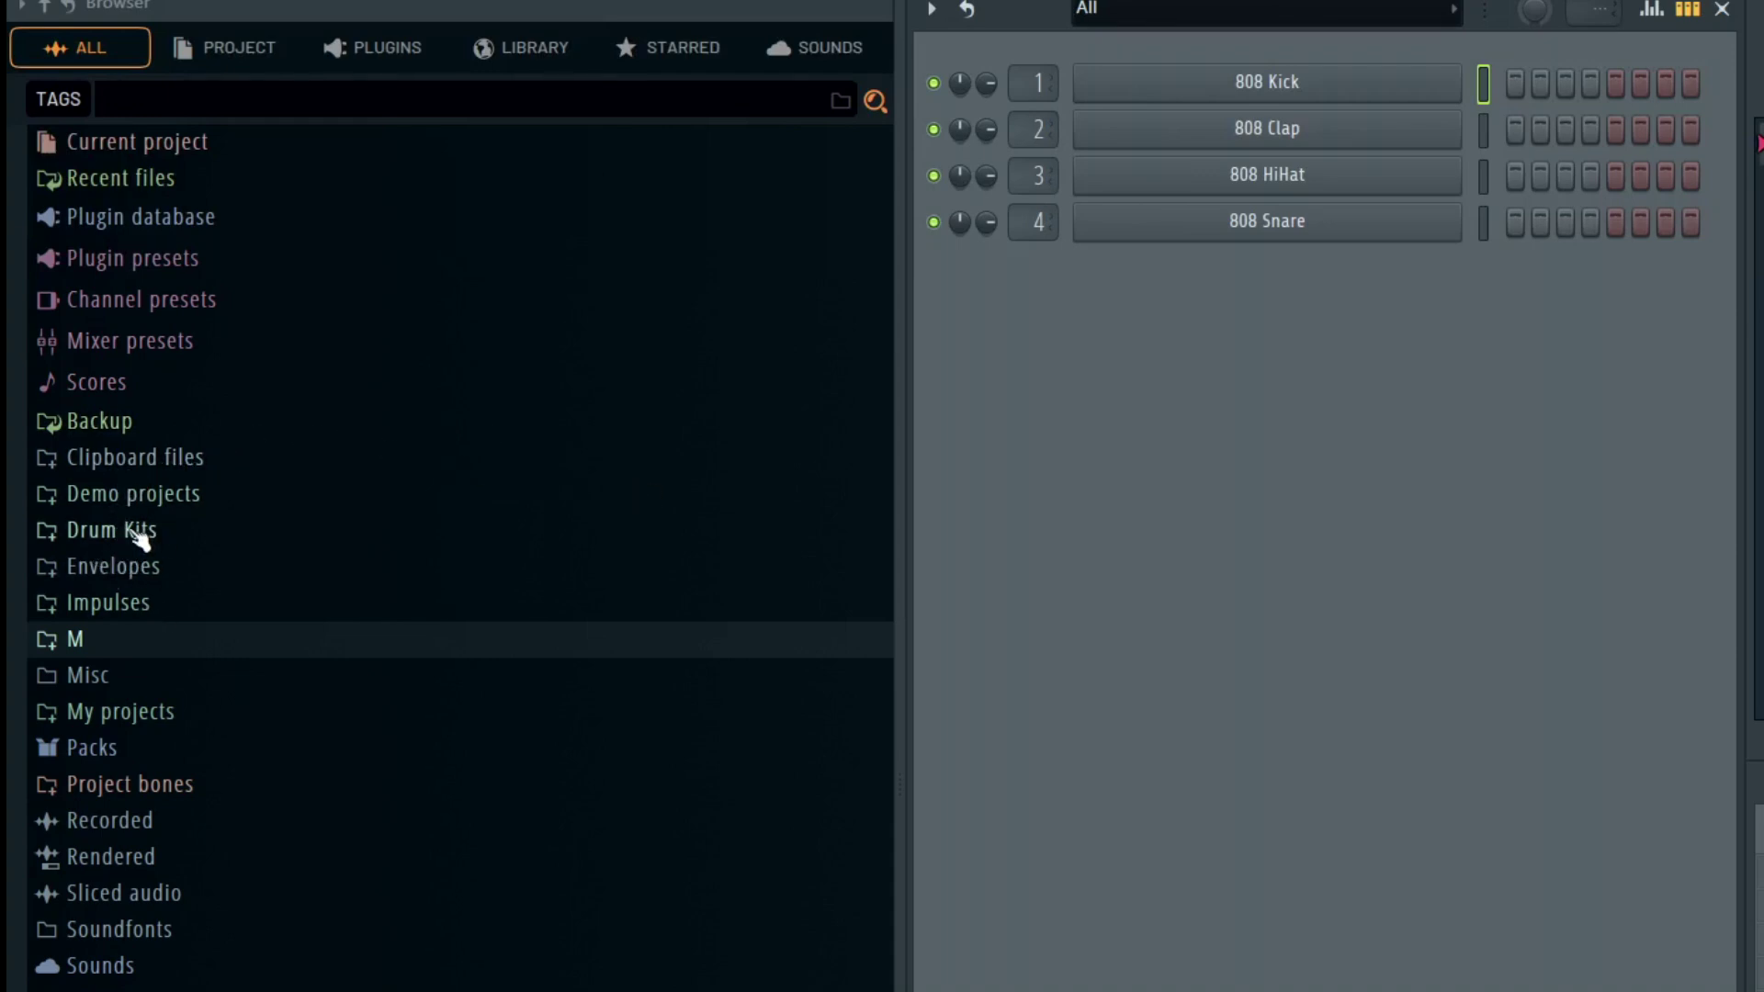
click(77, 642)
click(74, 640)
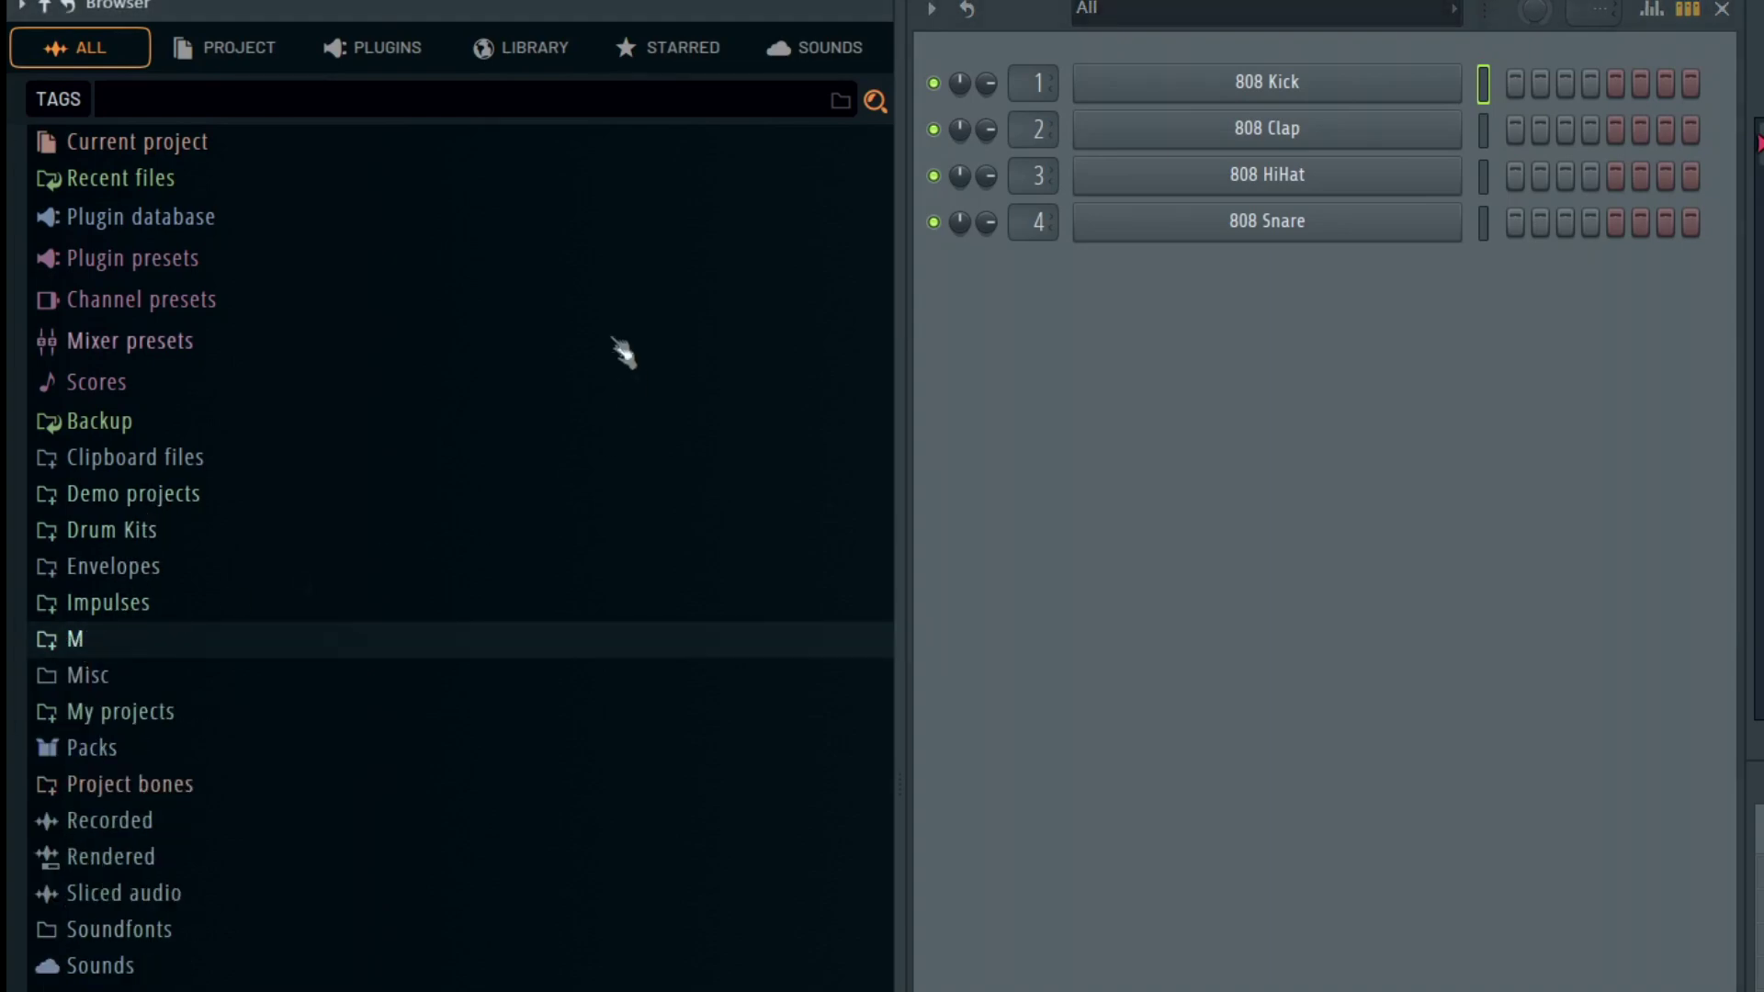
key(alt+o)
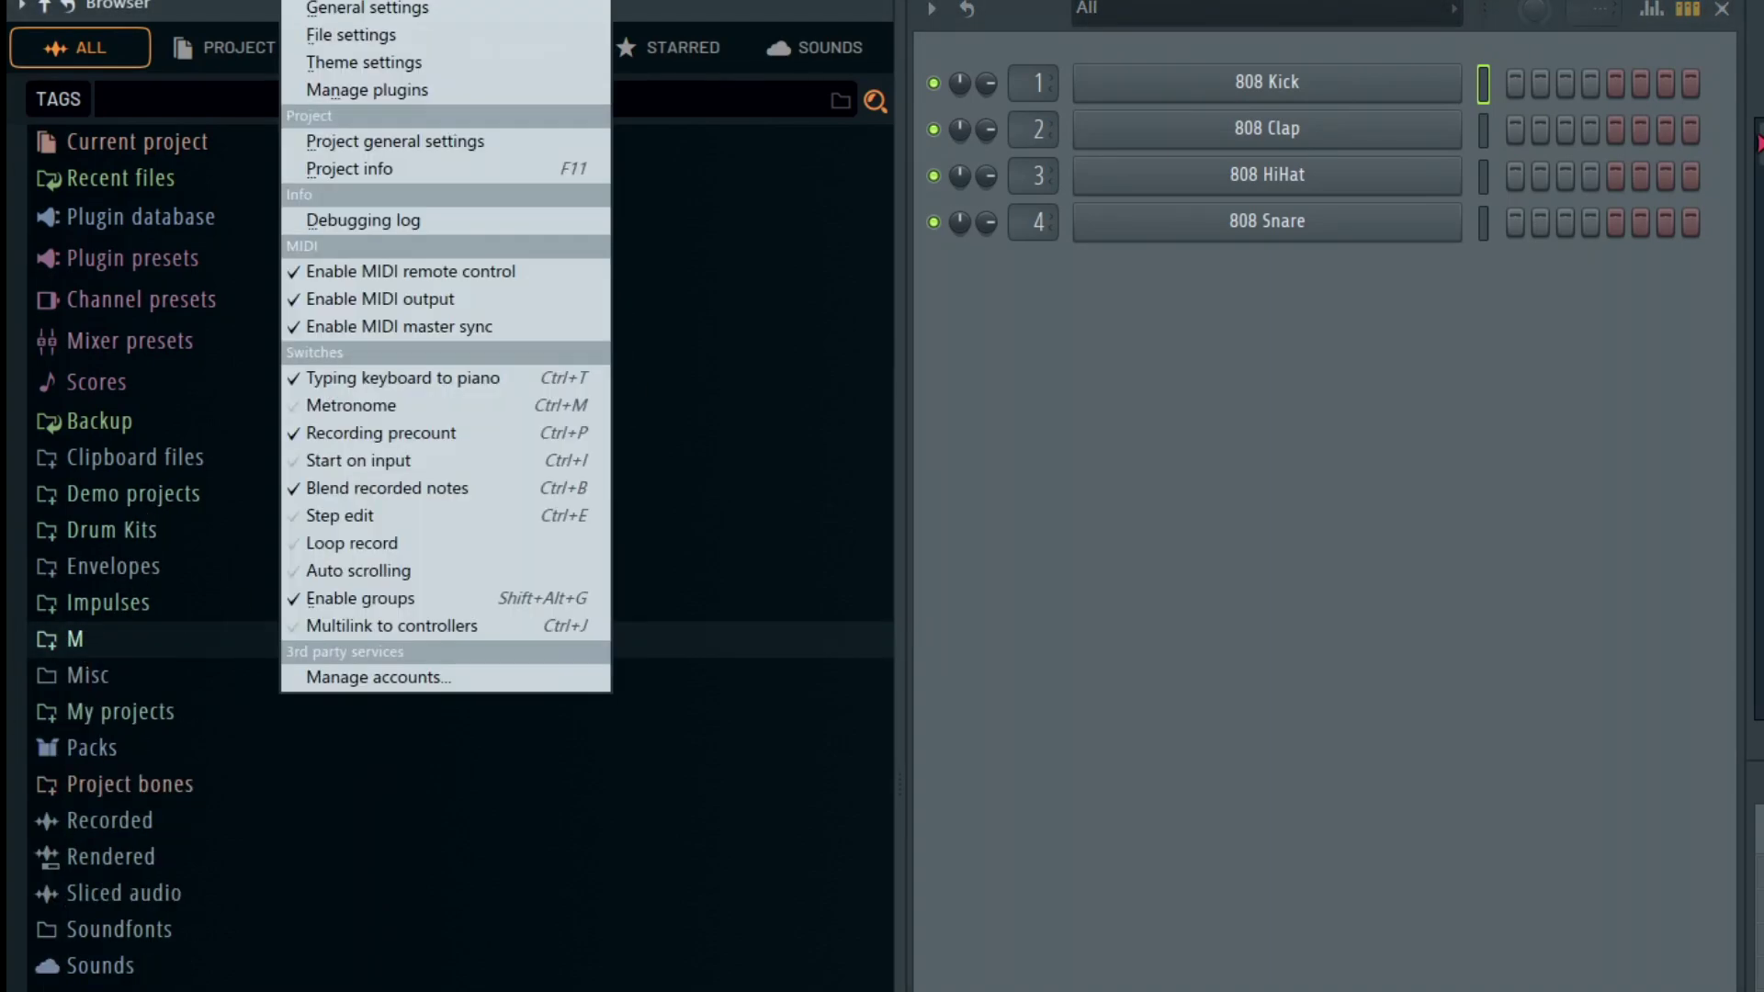
click(389, 29)
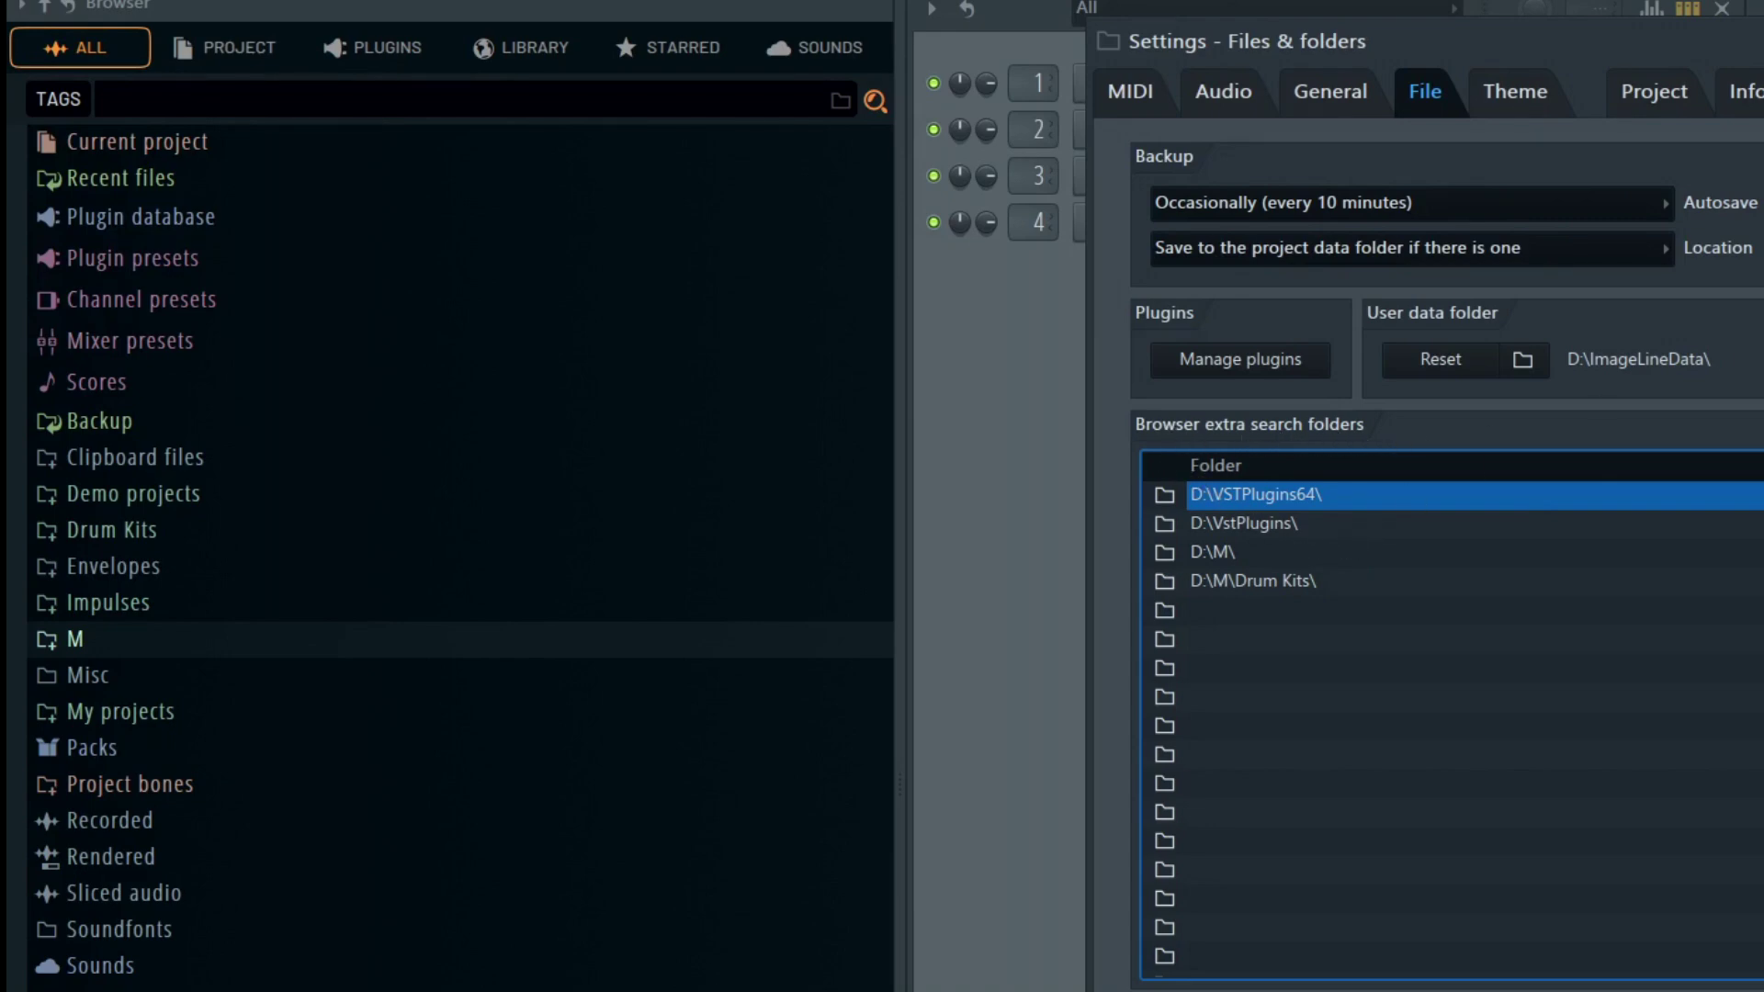
key(Escape)
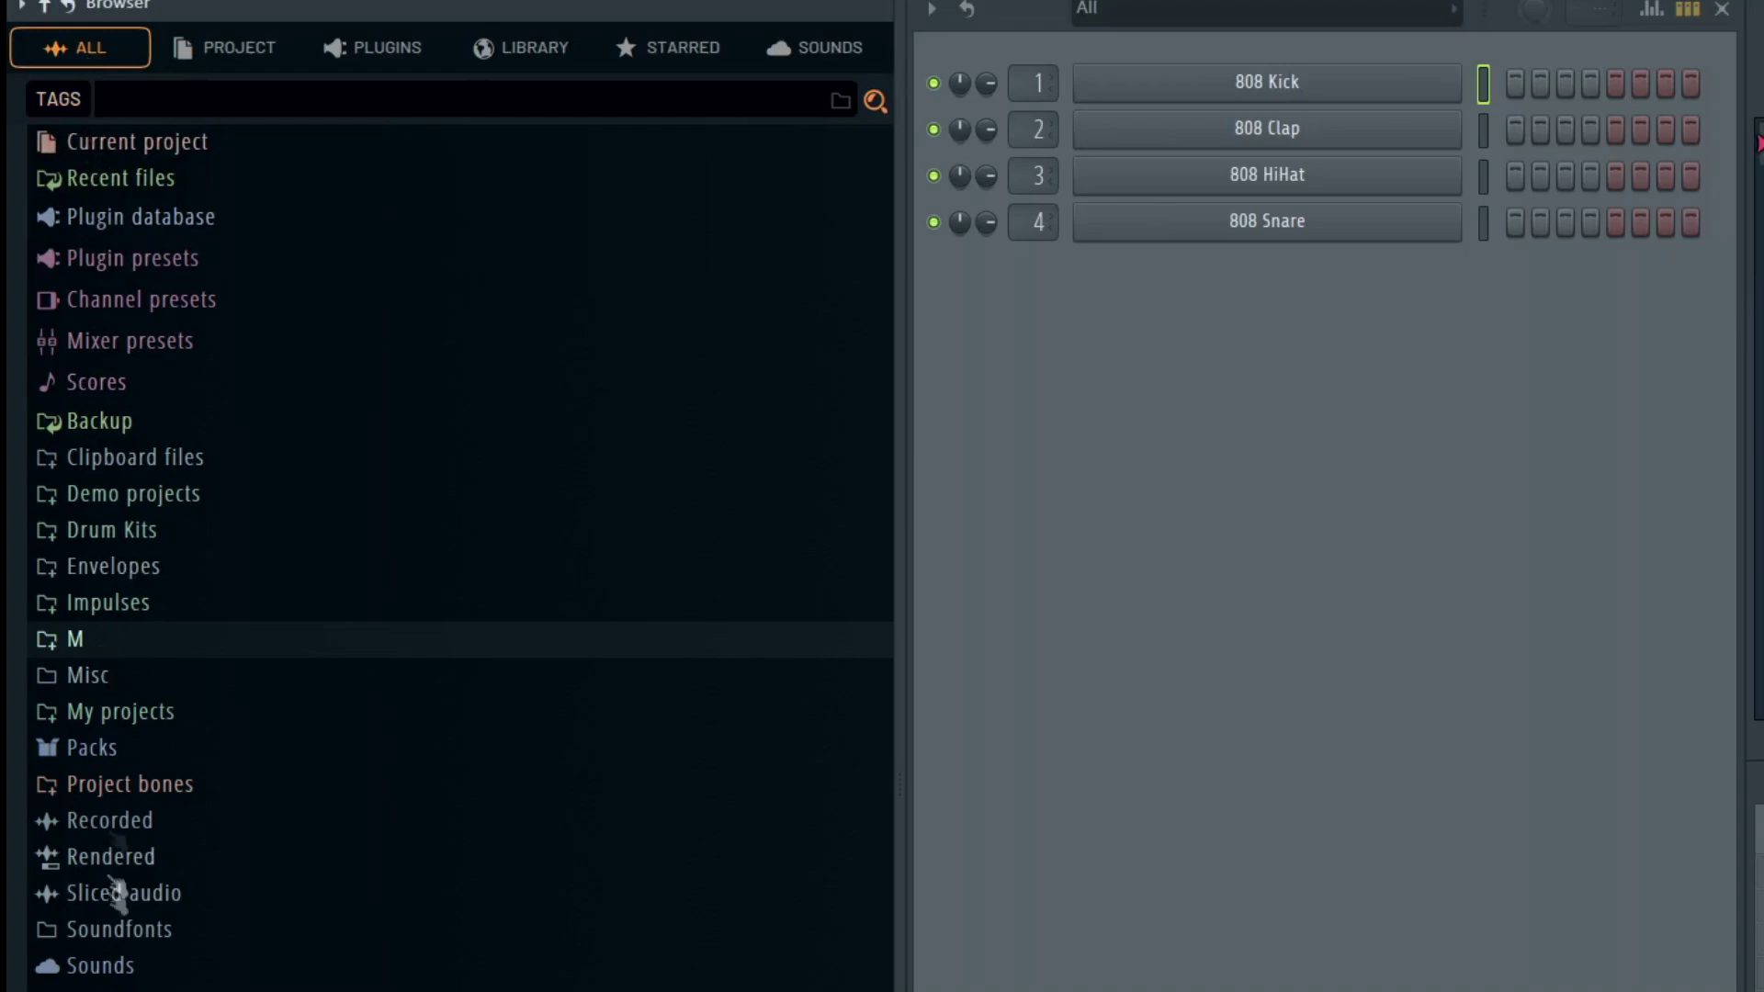
Expand the M folder with Expand all, collapse it, then expand it again to show Drum Kits, Samples and SoundFonts
right_click(83, 646)
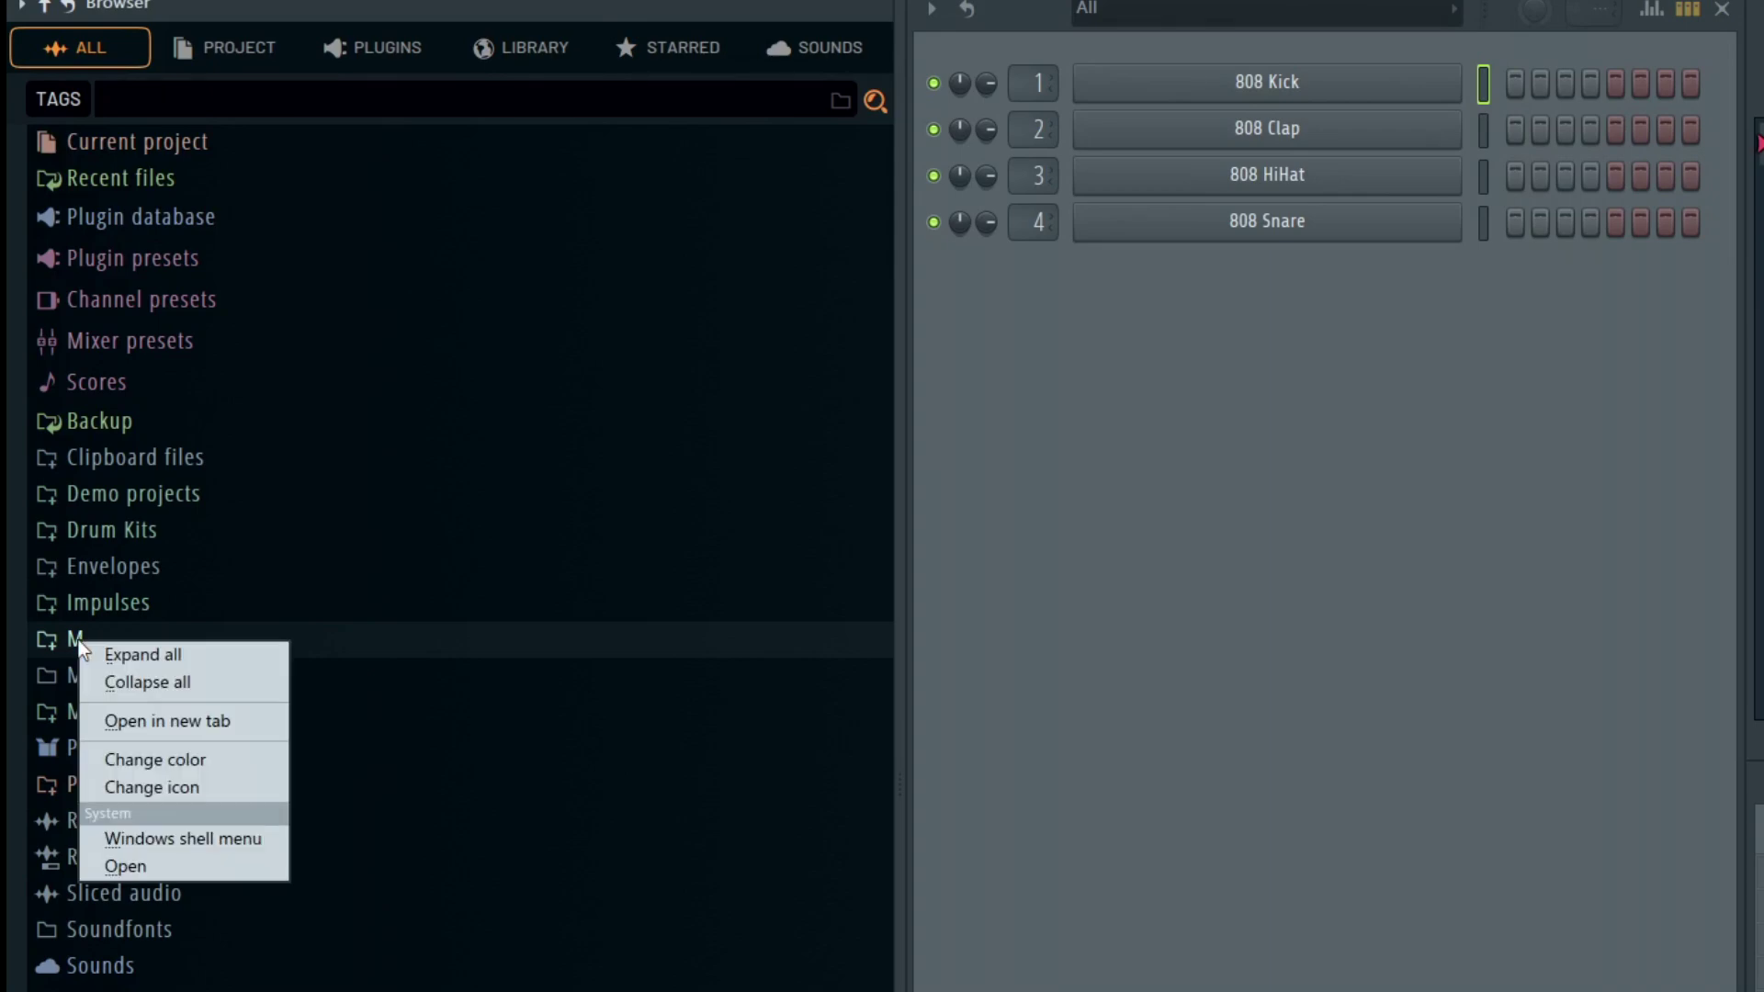
click(57, 638)
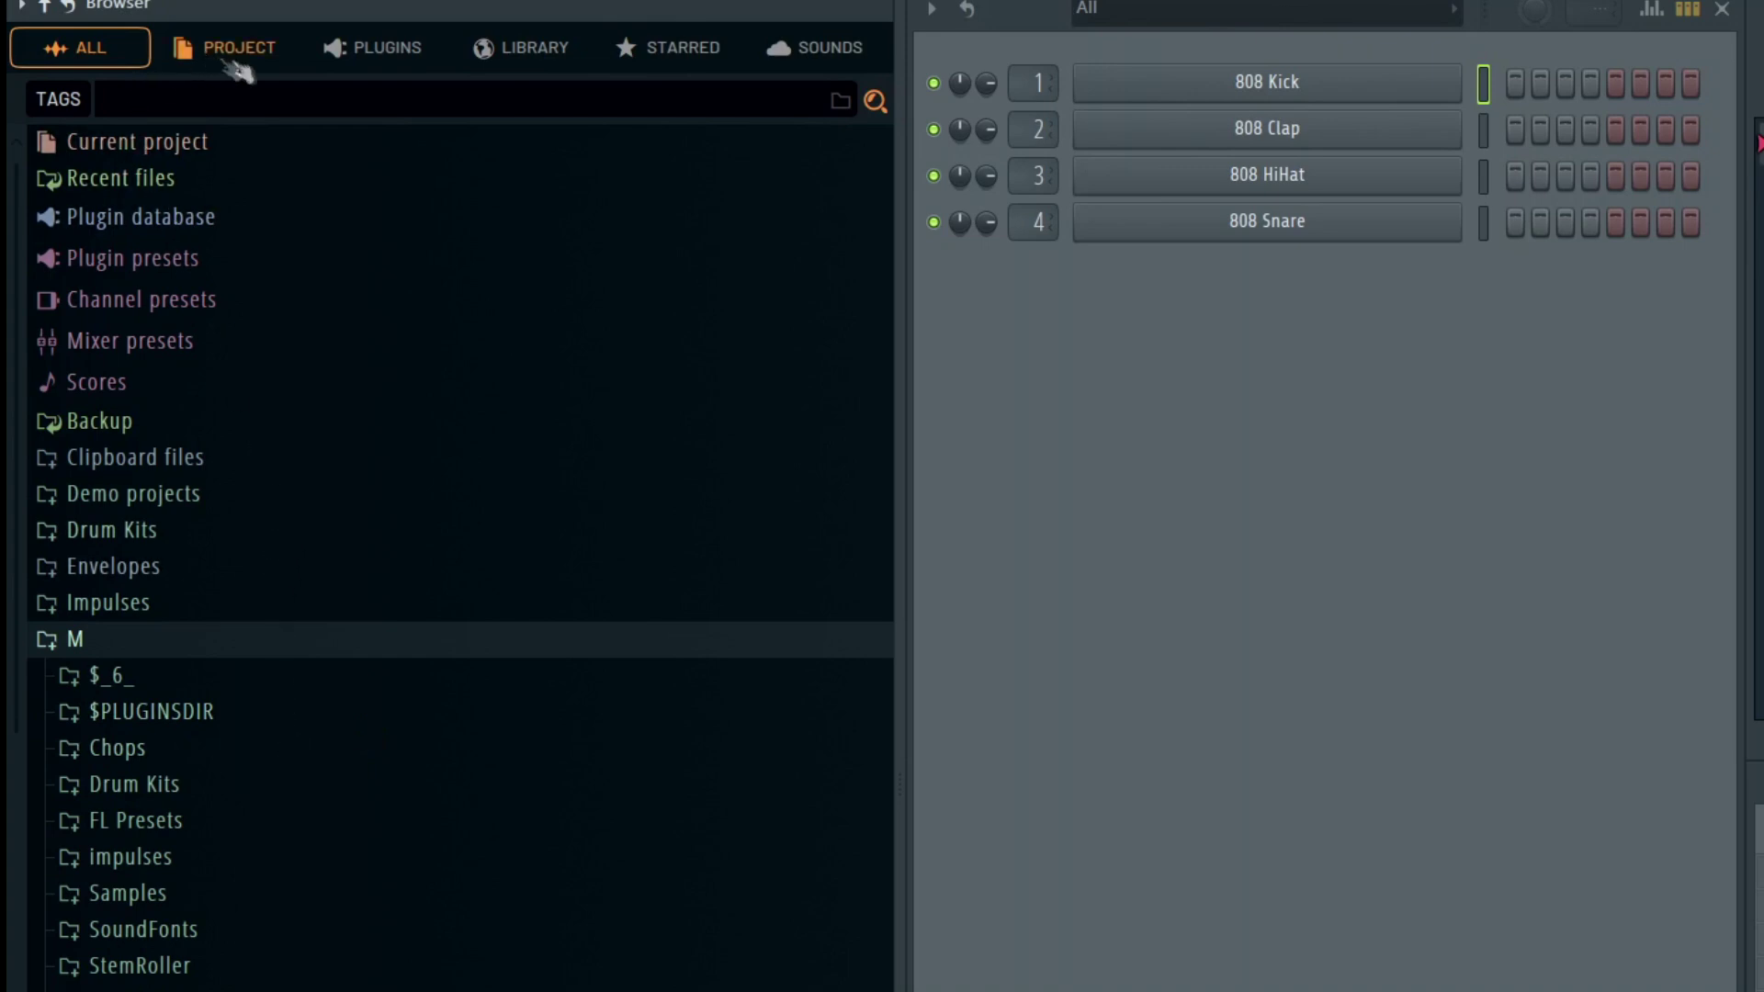
click(66, 643)
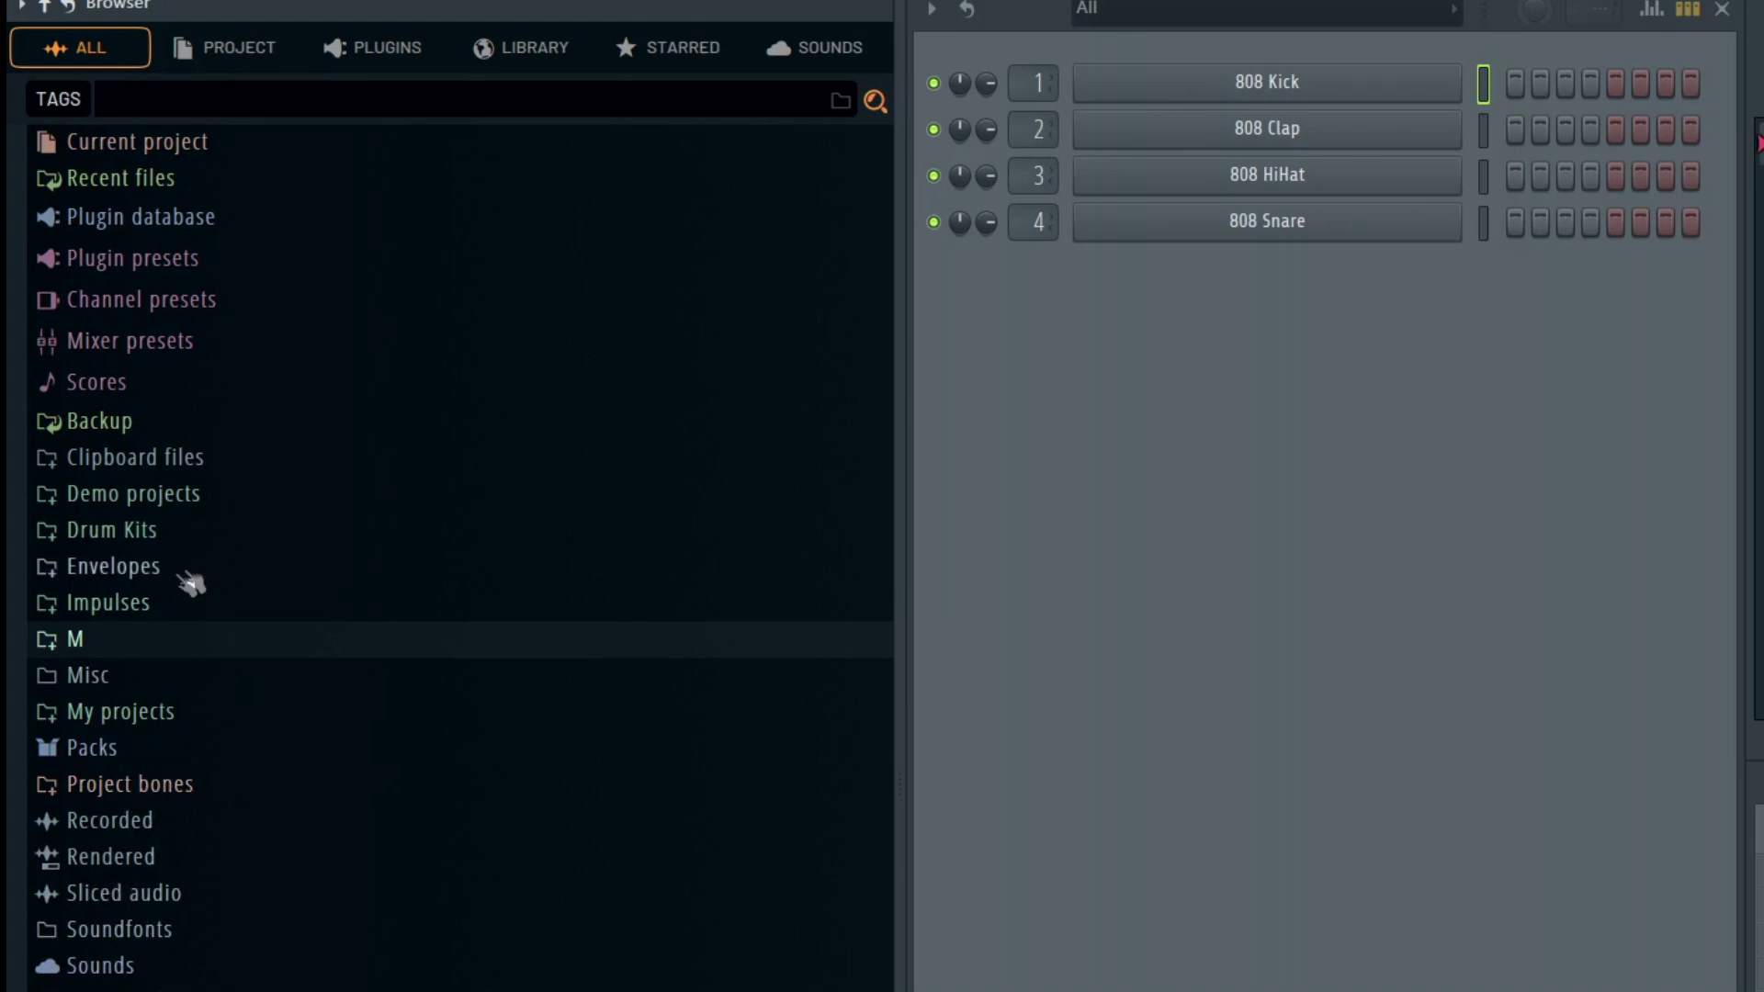
click(111, 654)
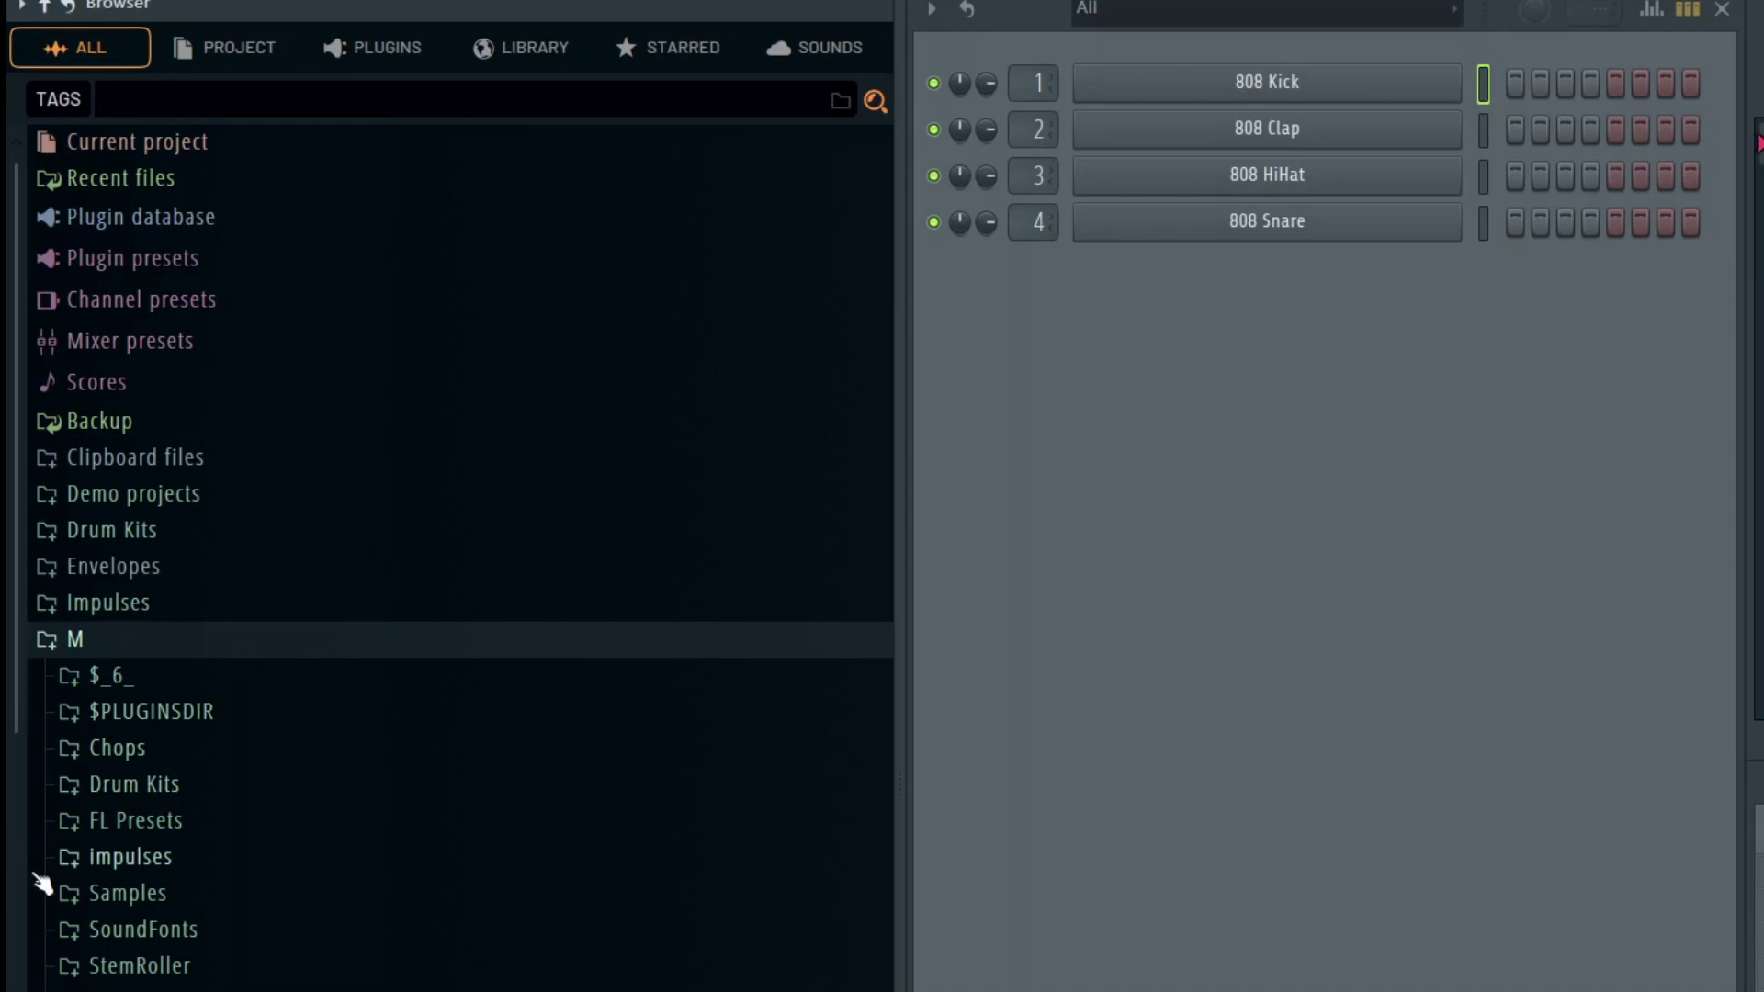
Open the Drum Kits subfolder in a new browser tab, then collapse and re-check it there
right_click(136, 796)
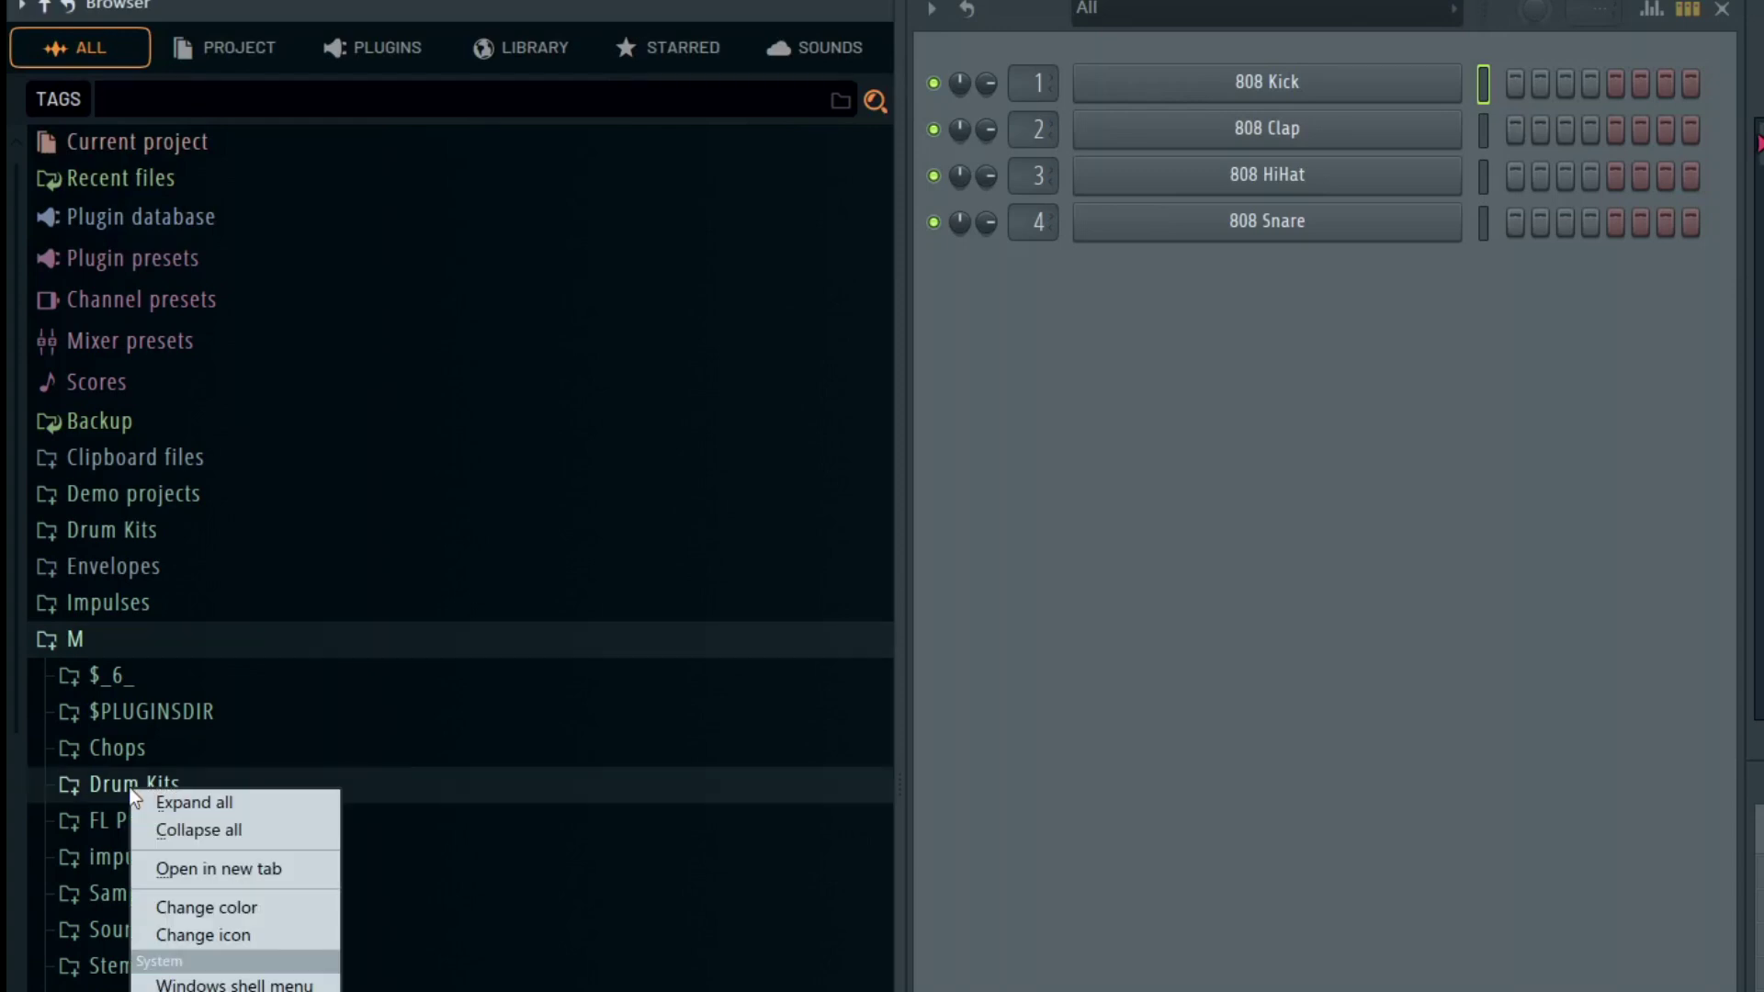
click(241, 879)
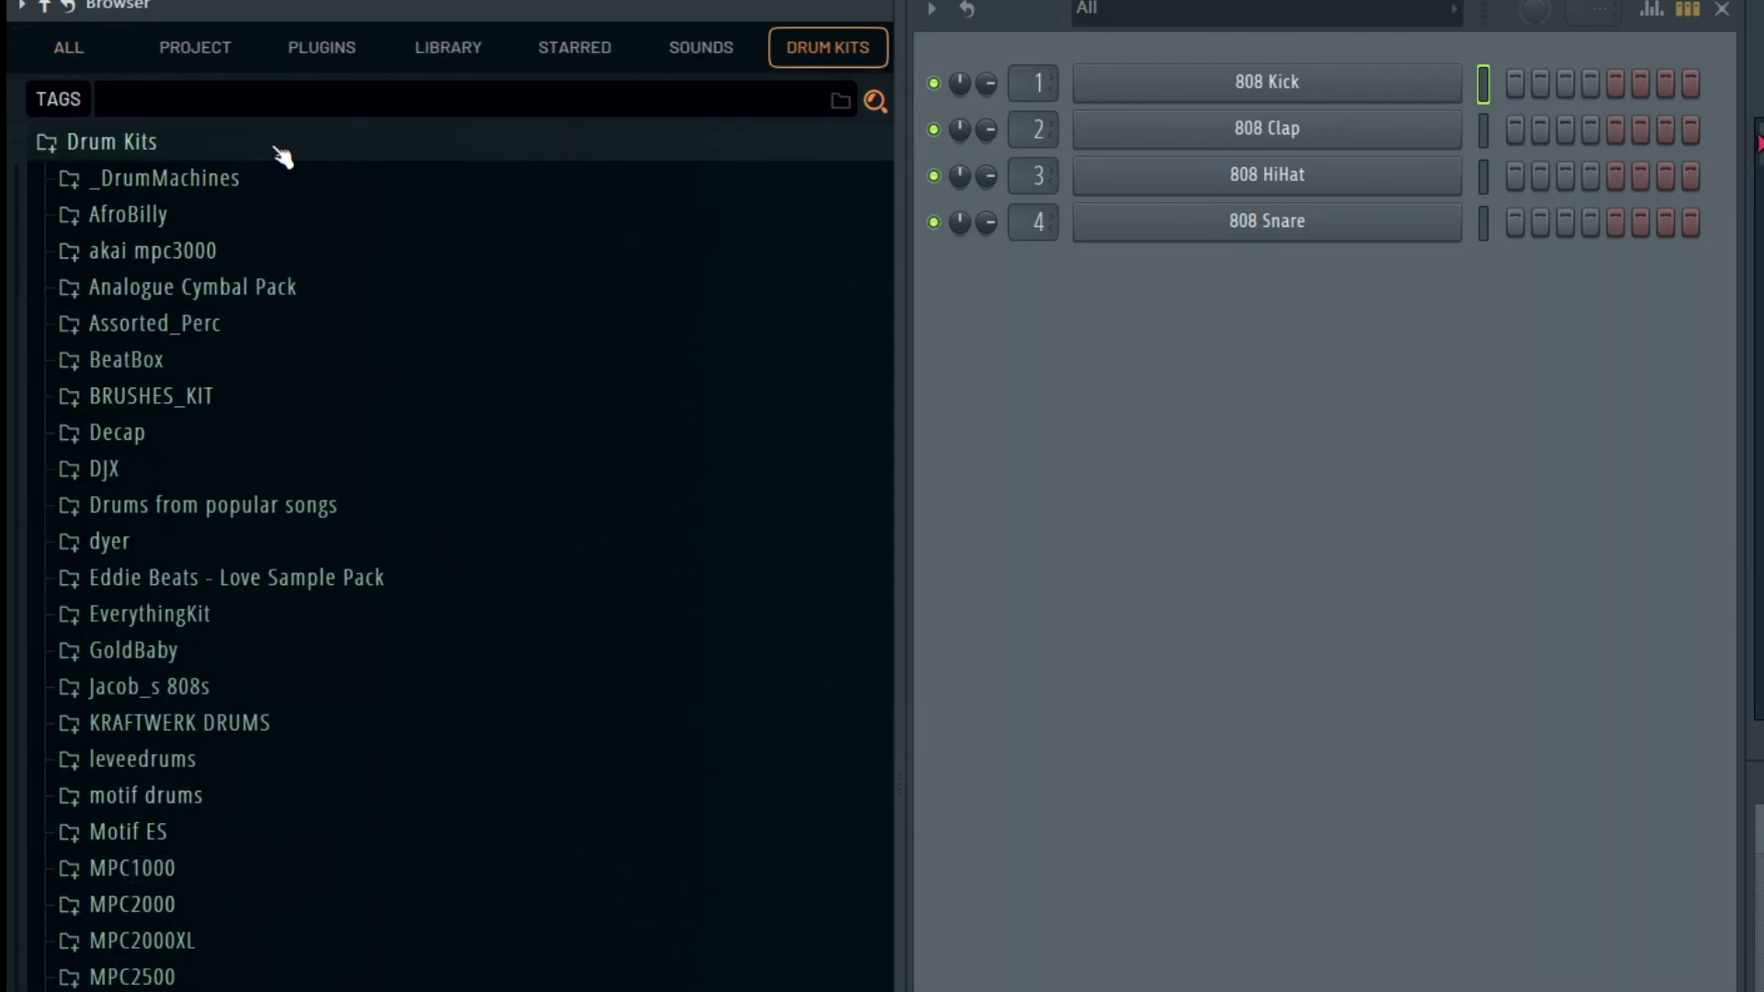
click(133, 145)
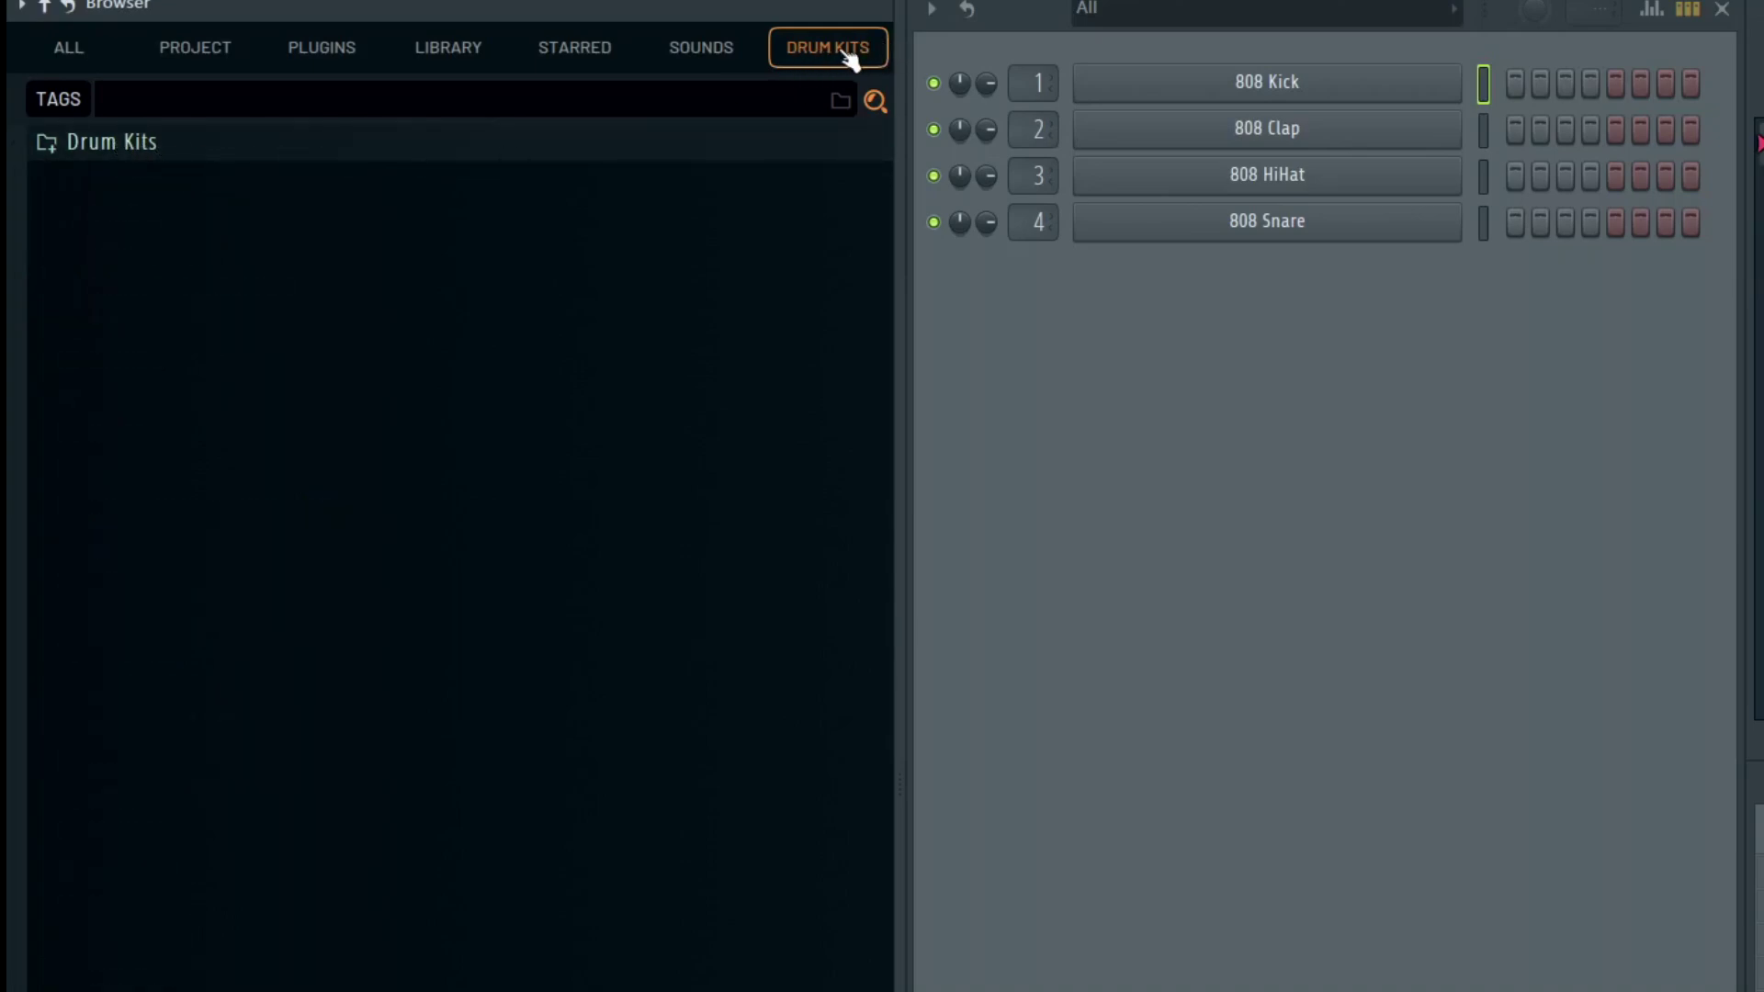
click(64, 158)
click(65, 158)
Rename the DRUM KITS tab to NFX
right_click(836, 51)
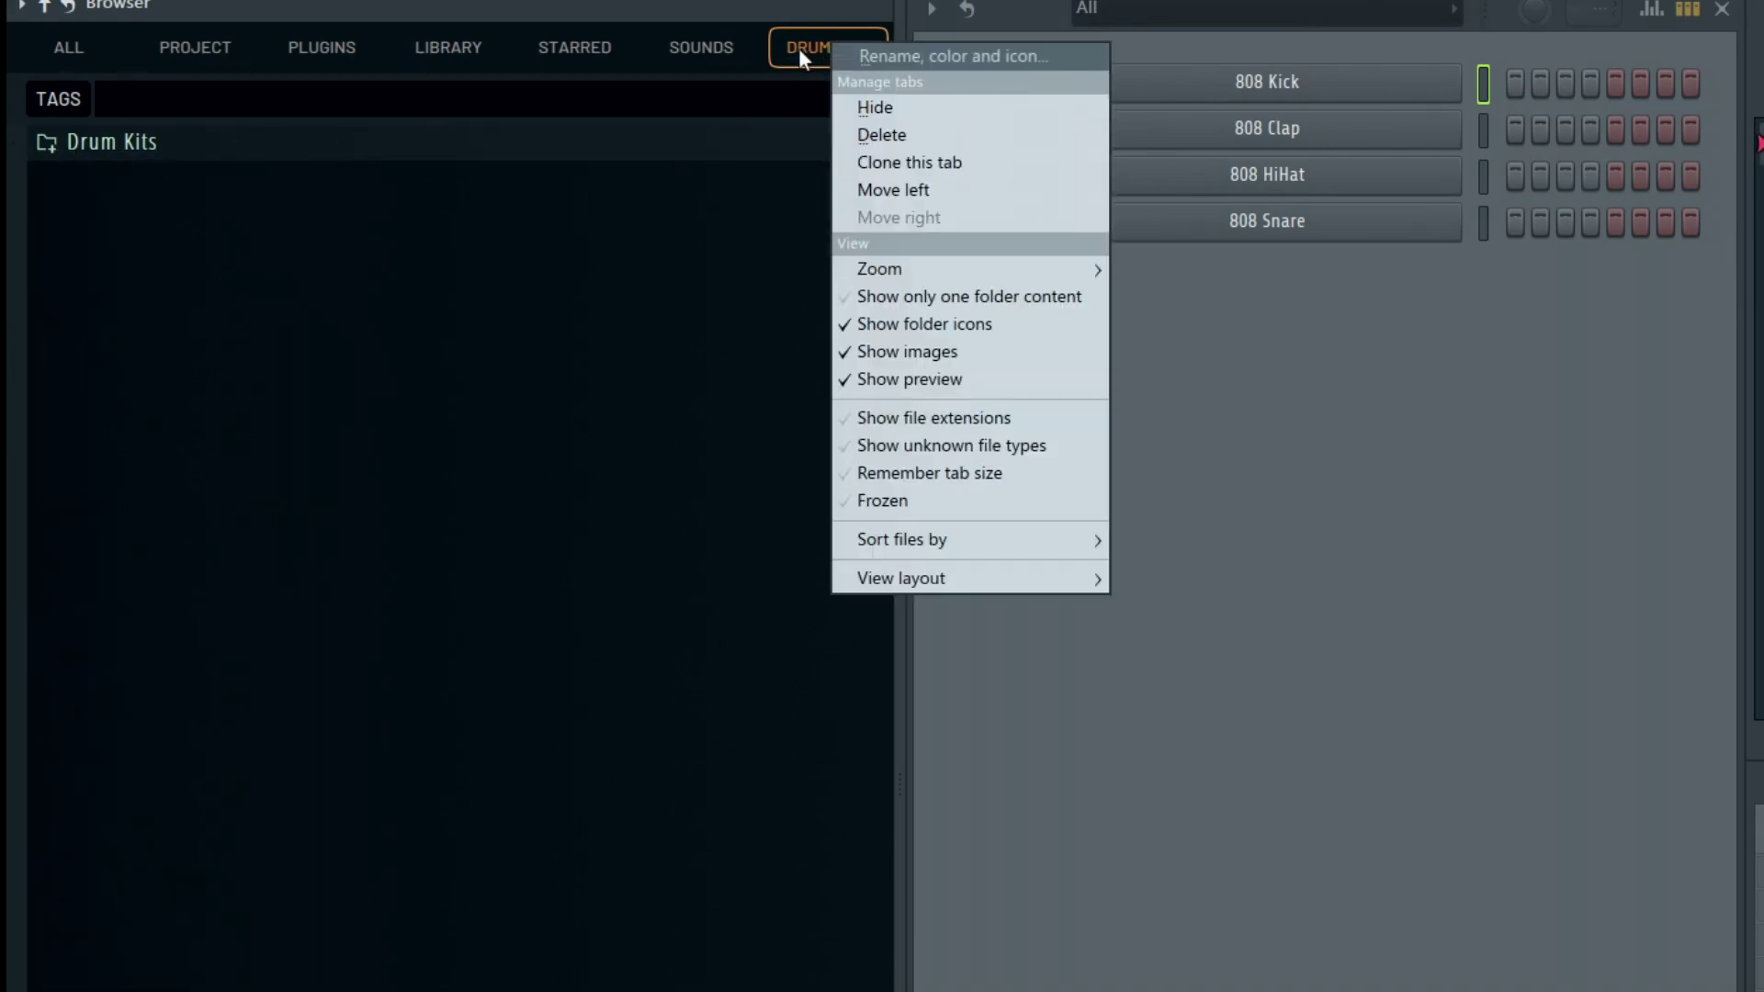
click(904, 57)
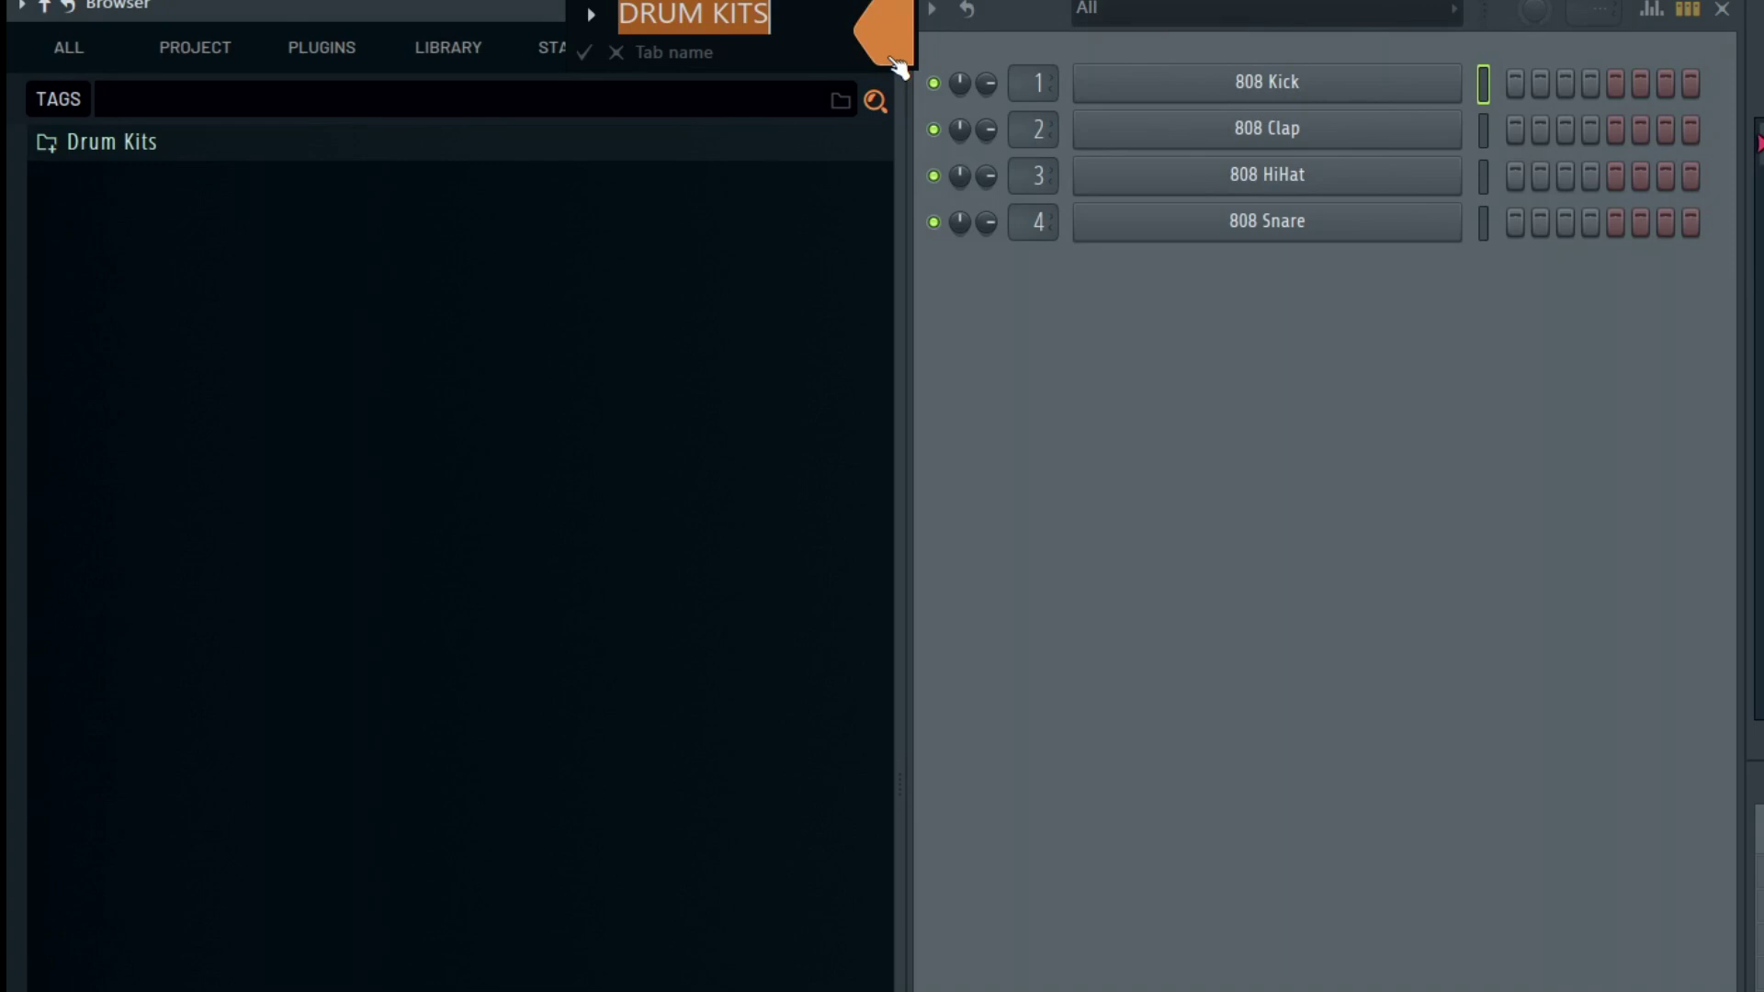
text(NFX)
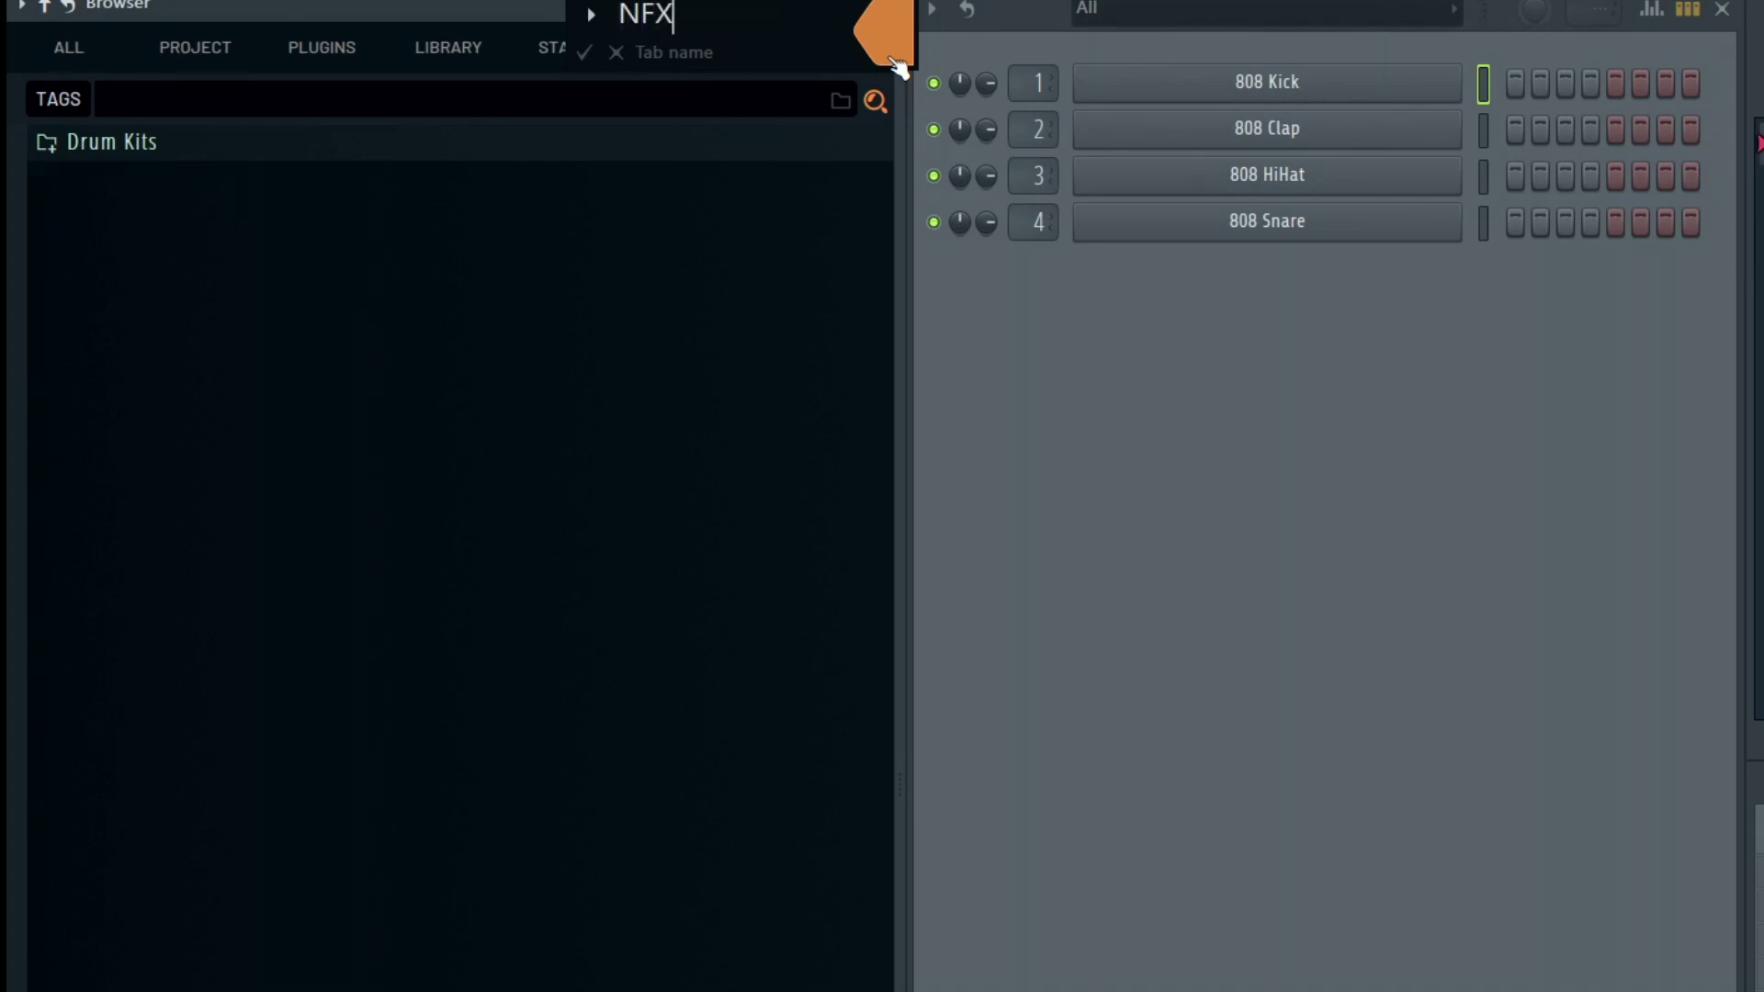
Set the NFX tab's colour to a strong red
click(896, 60)
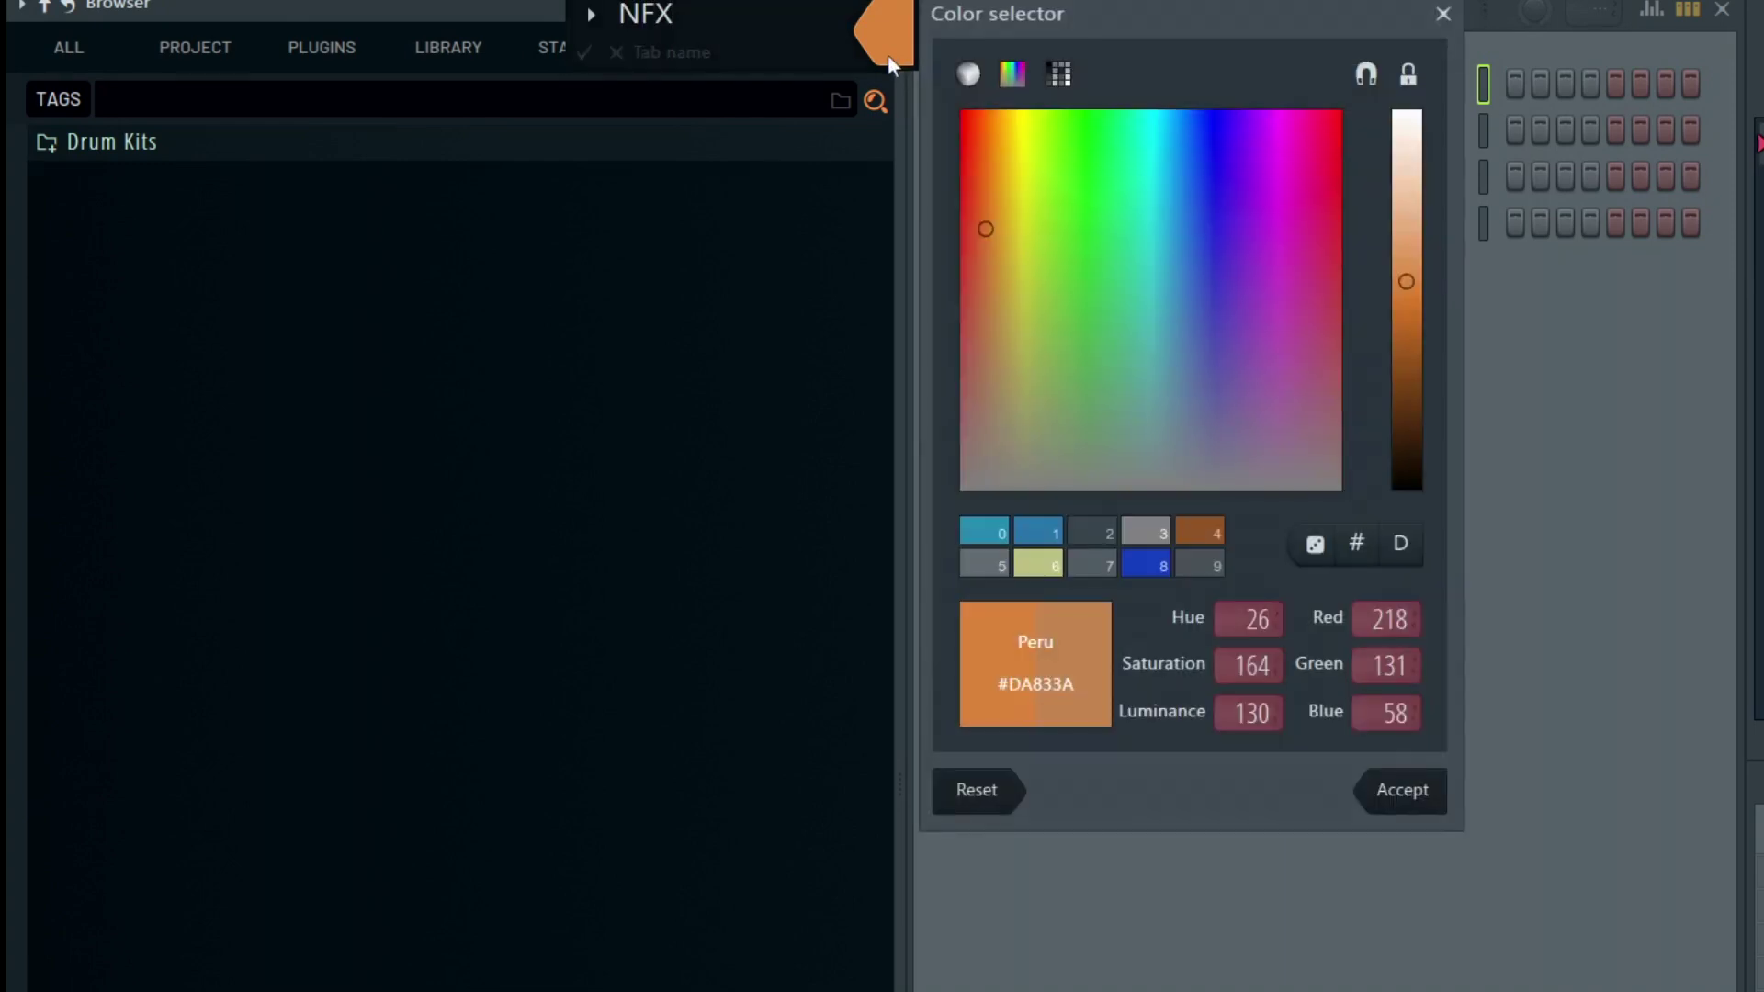
click(1018, 146)
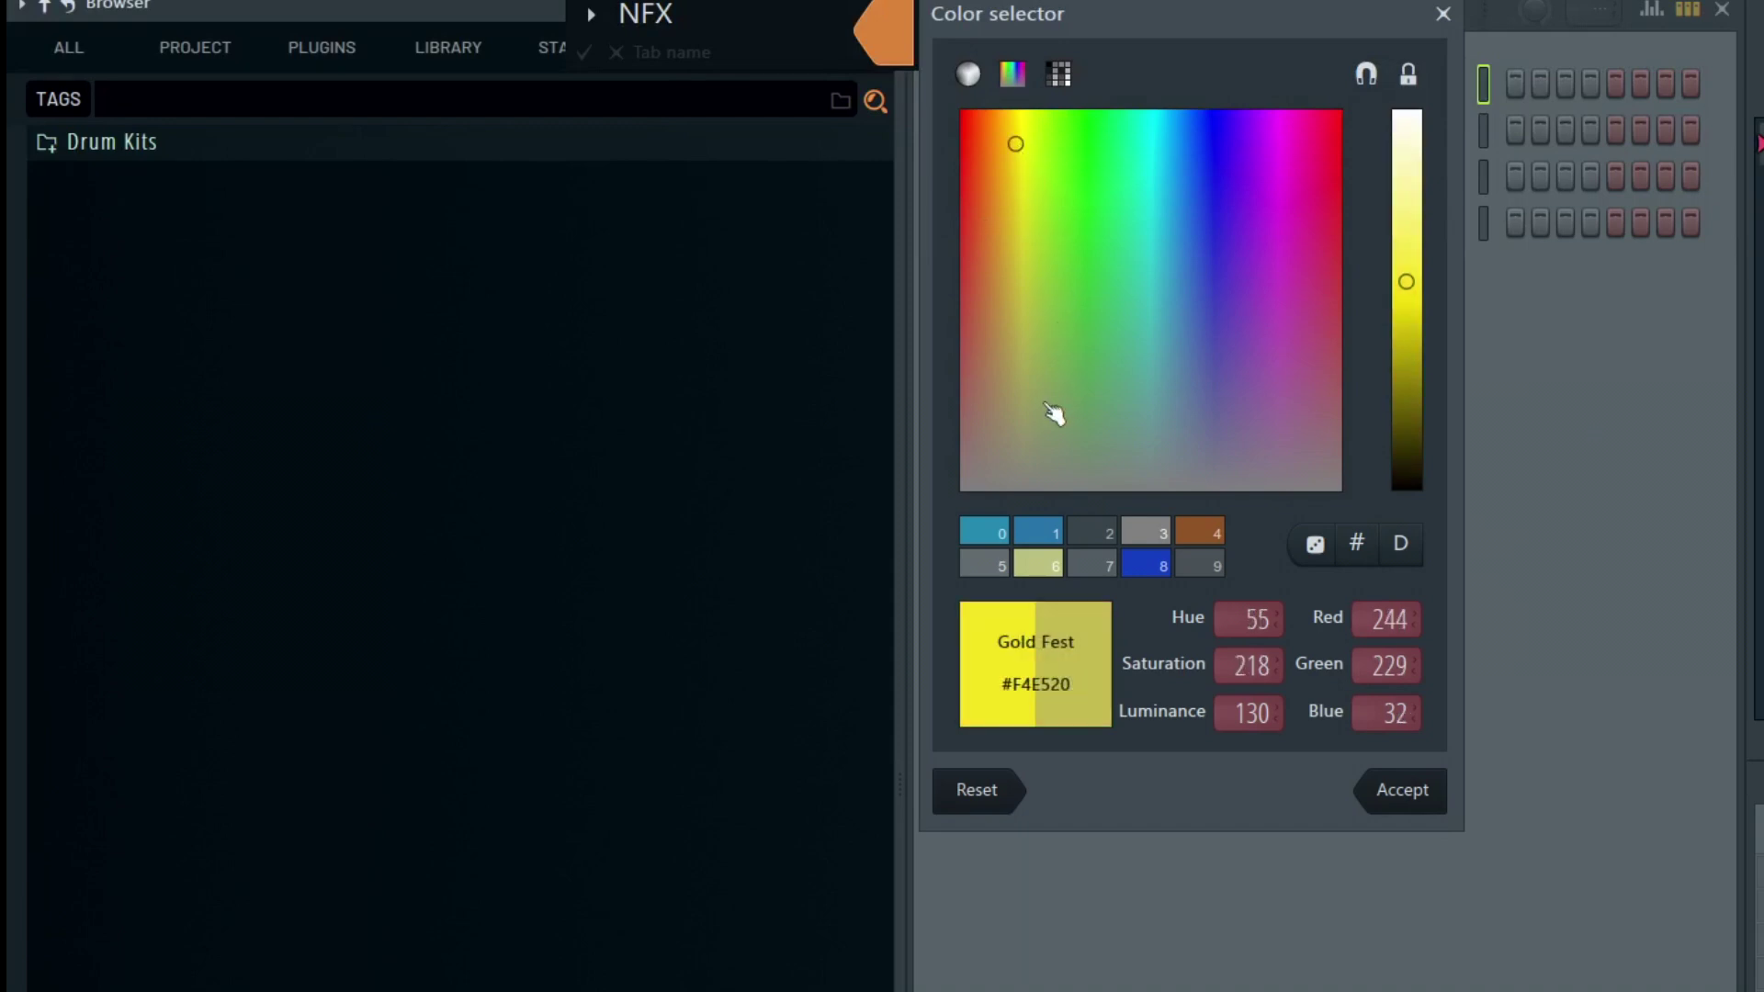
click(989, 271)
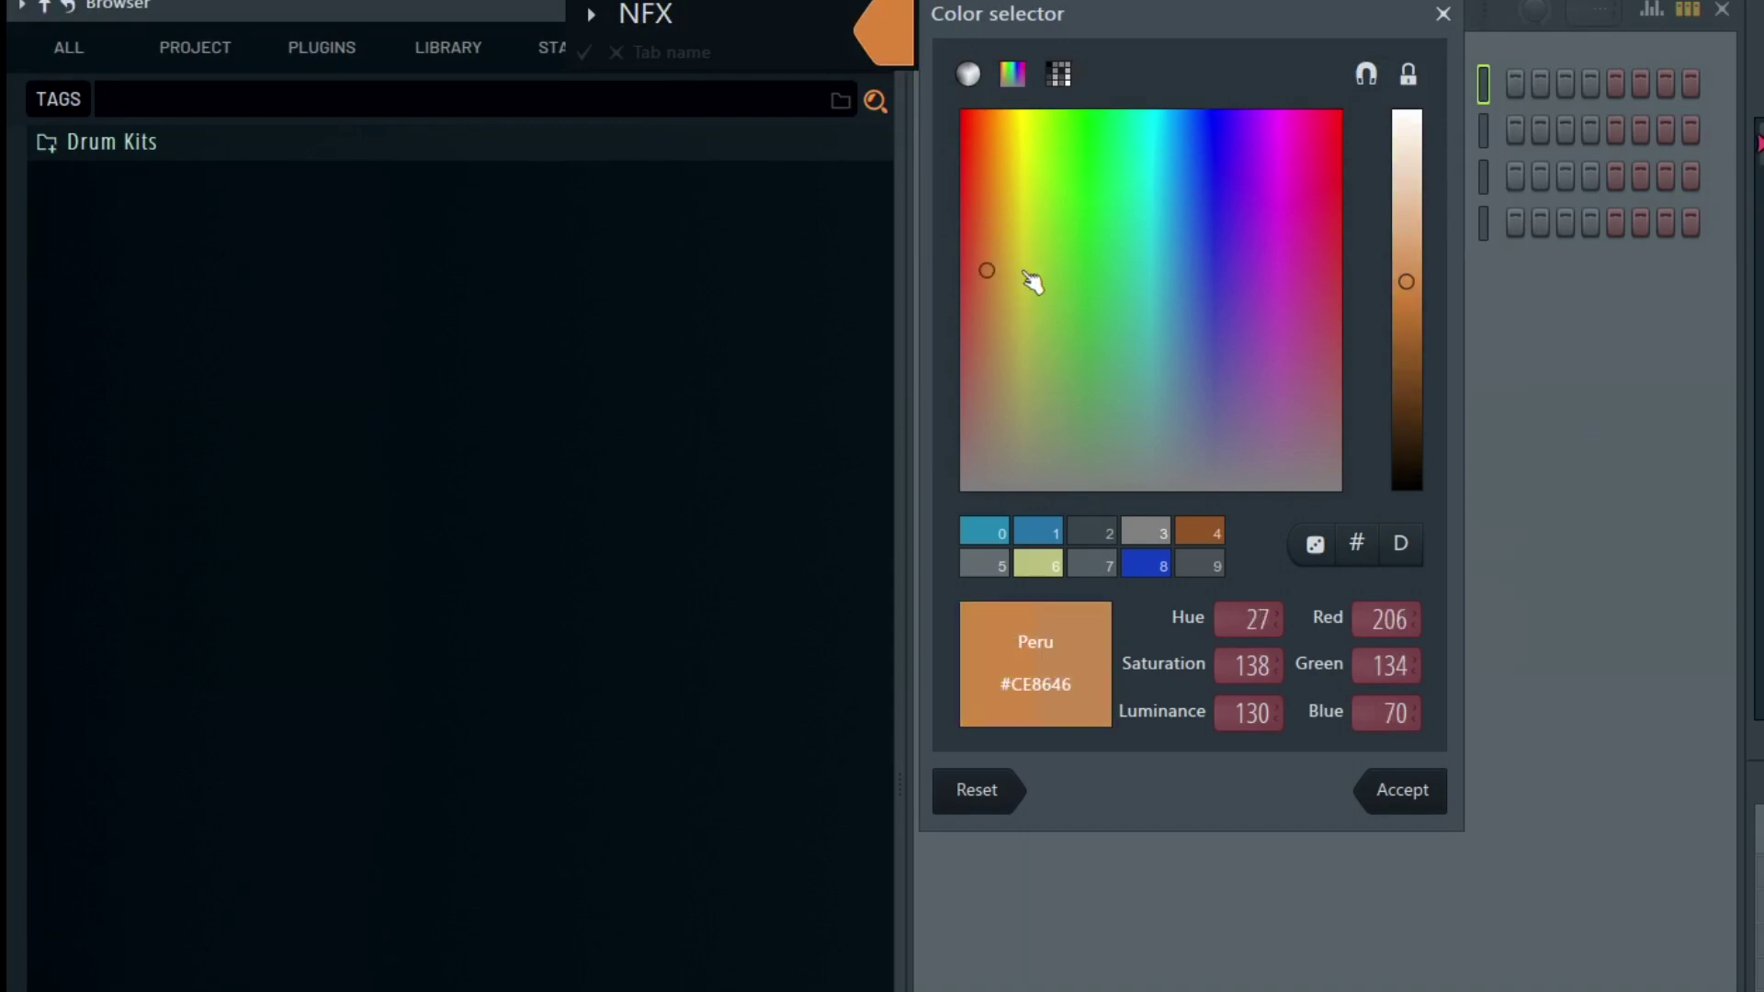
click(1408, 237)
drag(1412, 246, 1410, 236)
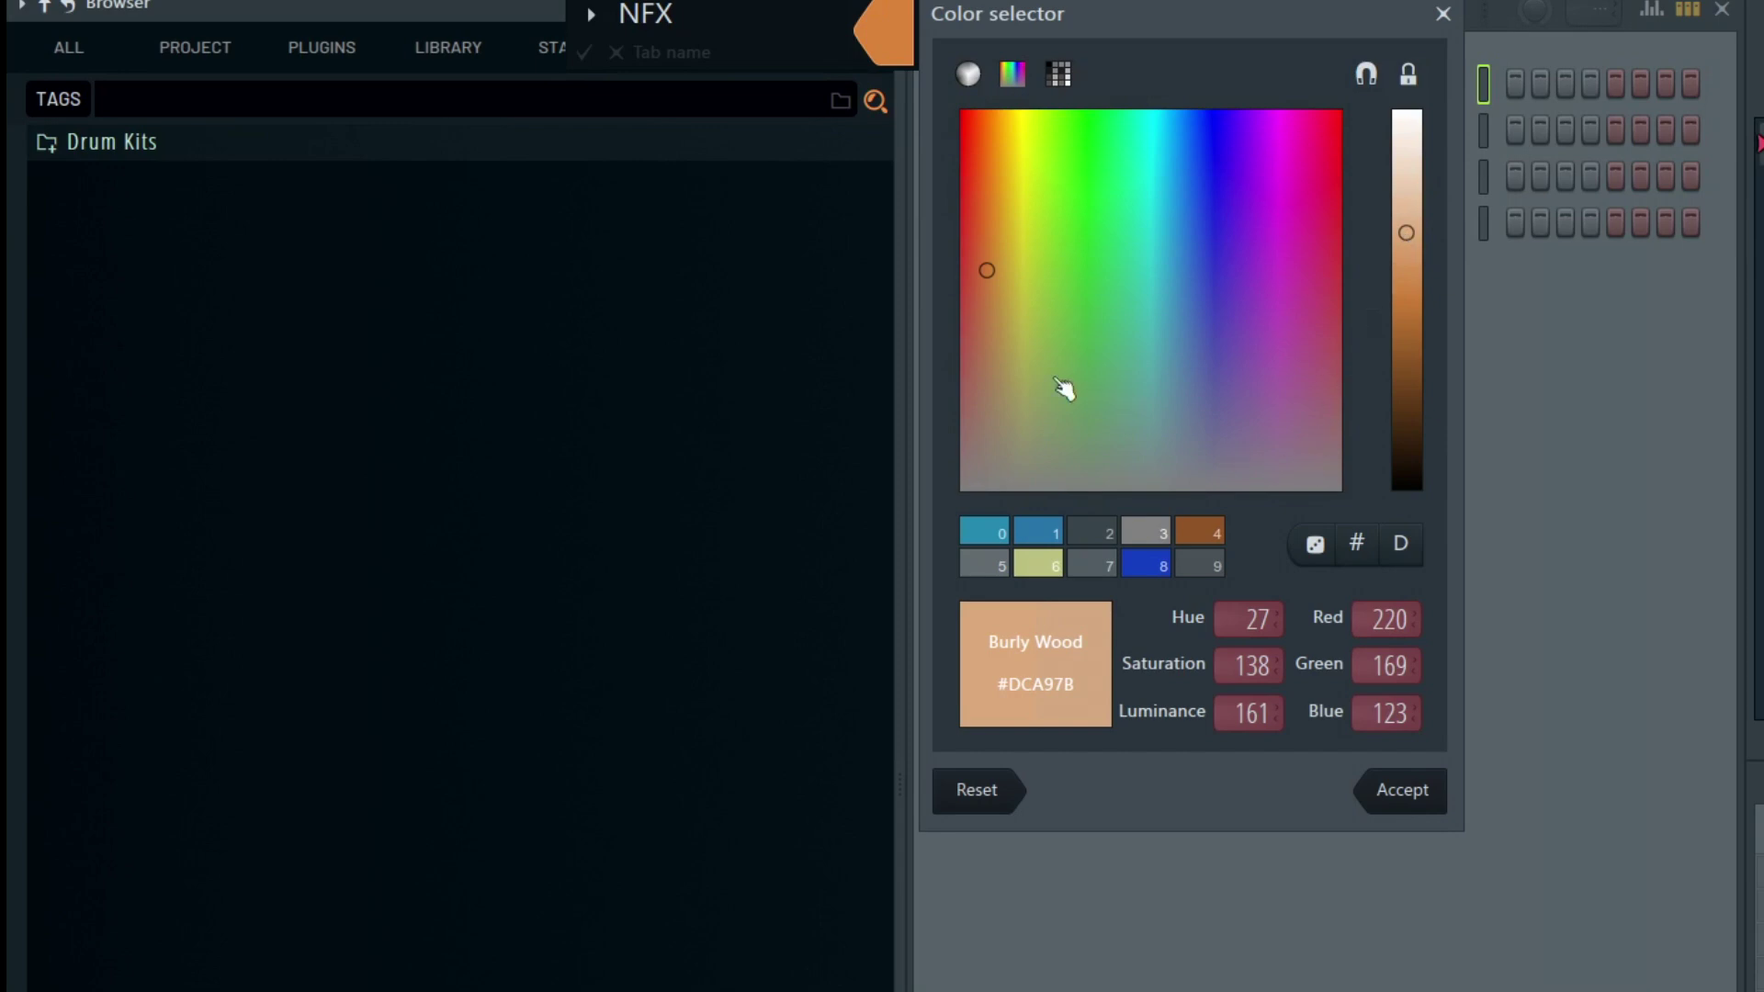
click(1269, 277)
click(1315, 241)
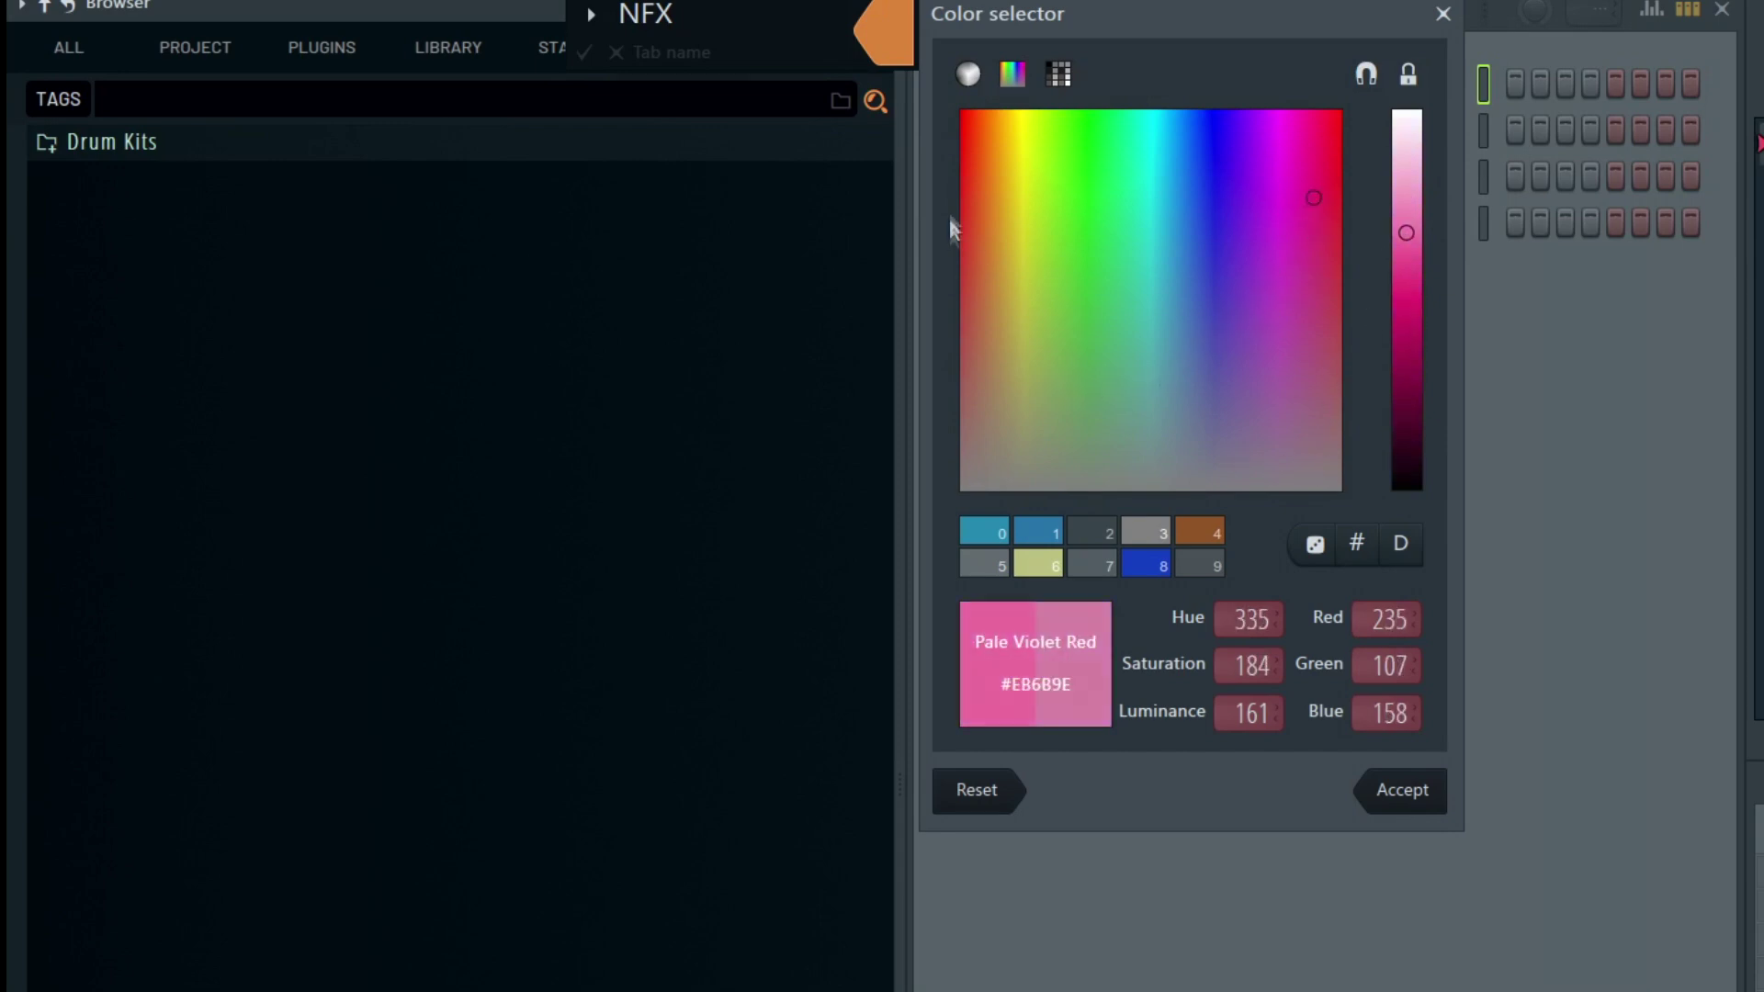
click(976, 184)
click(968, 138)
click(968, 120)
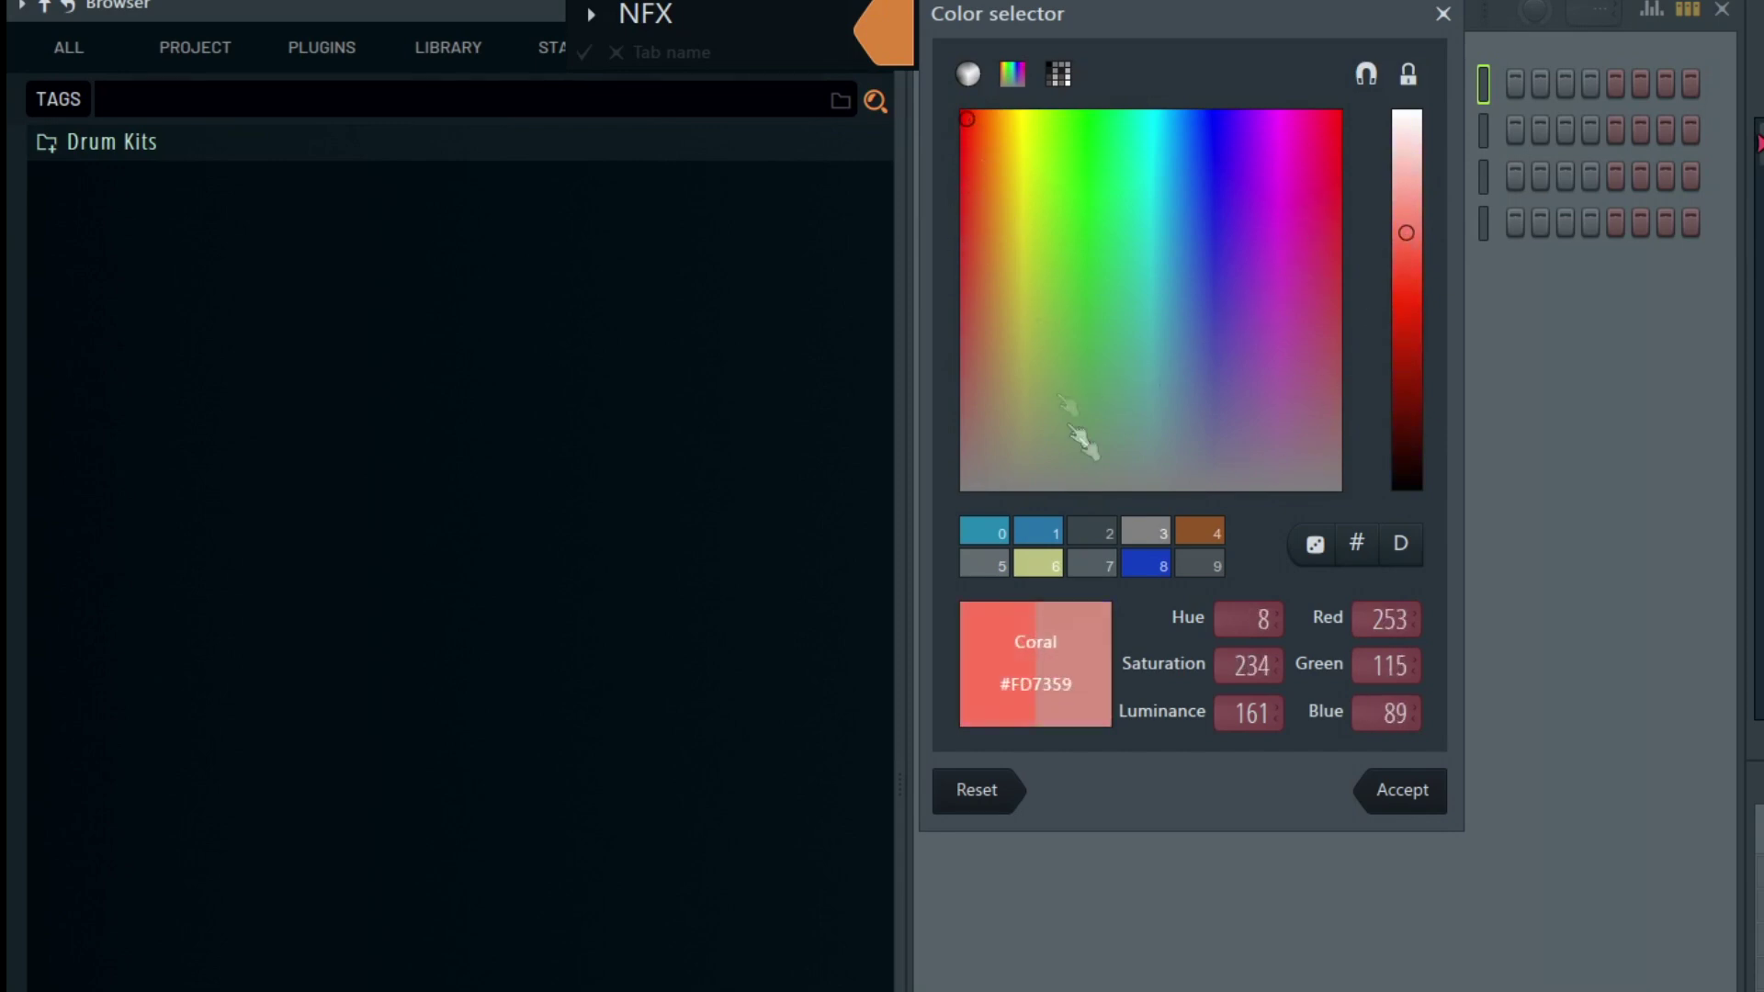
drag(1427, 311, 1421, 309)
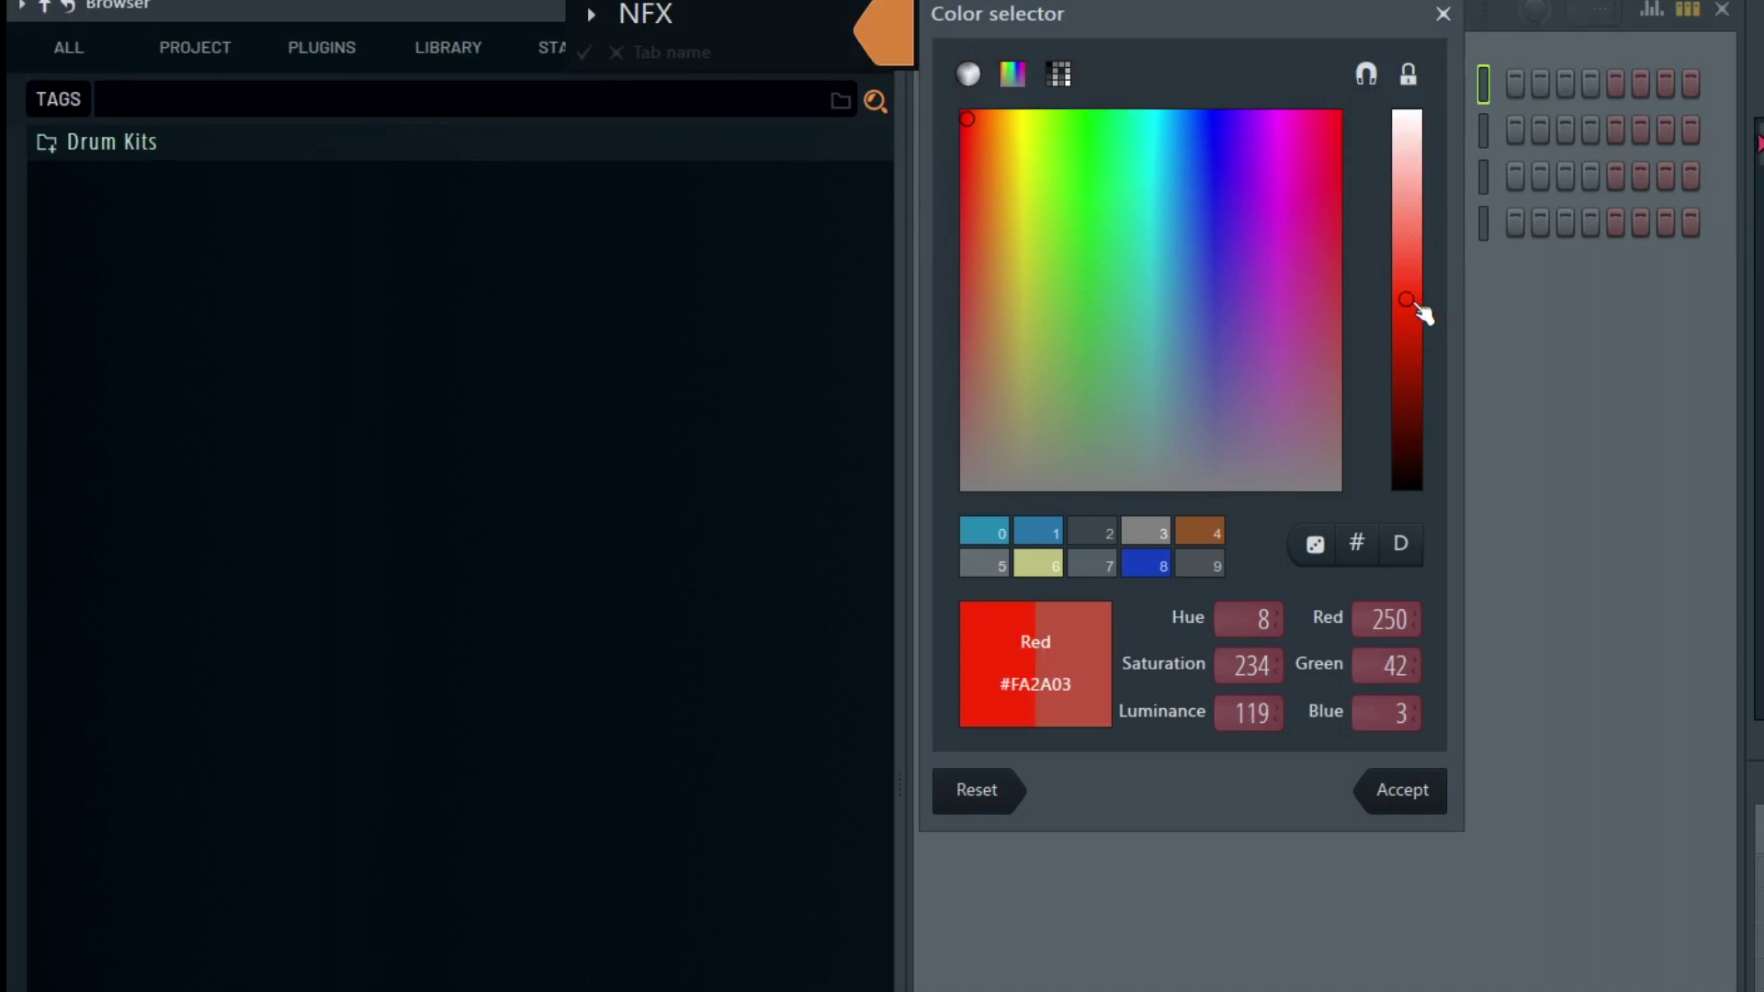
click(1422, 799)
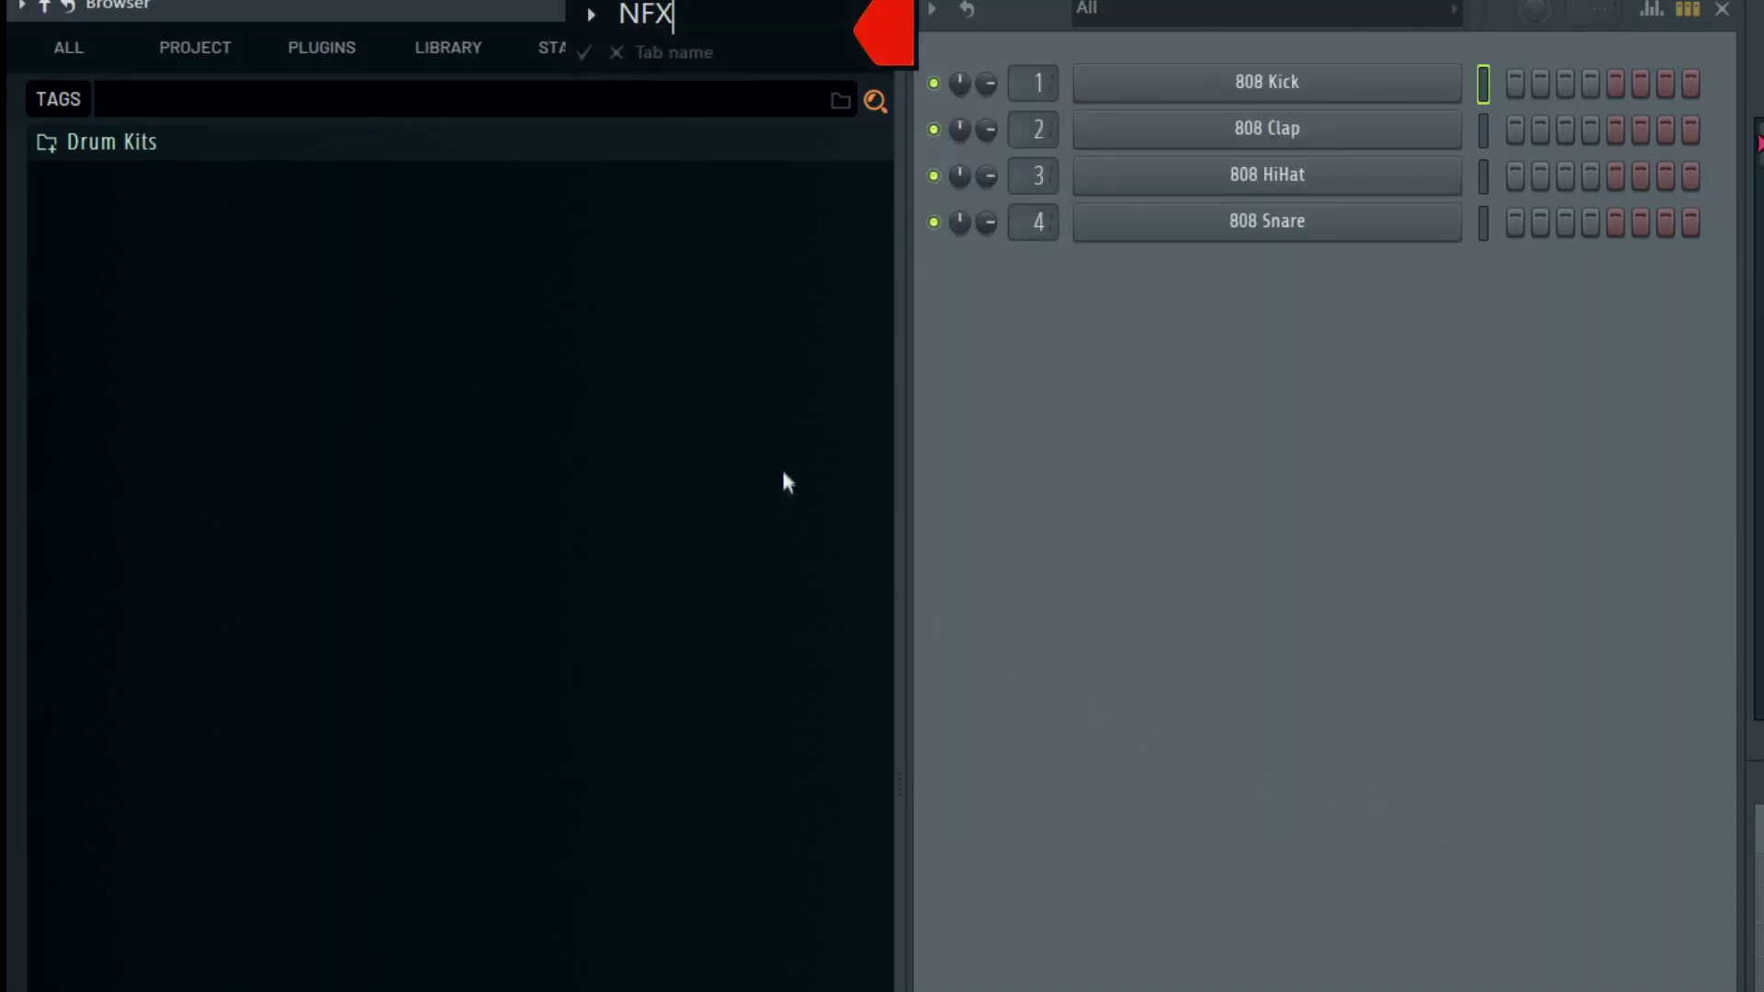
Give the NFX tab a thumbs-up icon, confirm it, and widen the browser panel
click(585, 15)
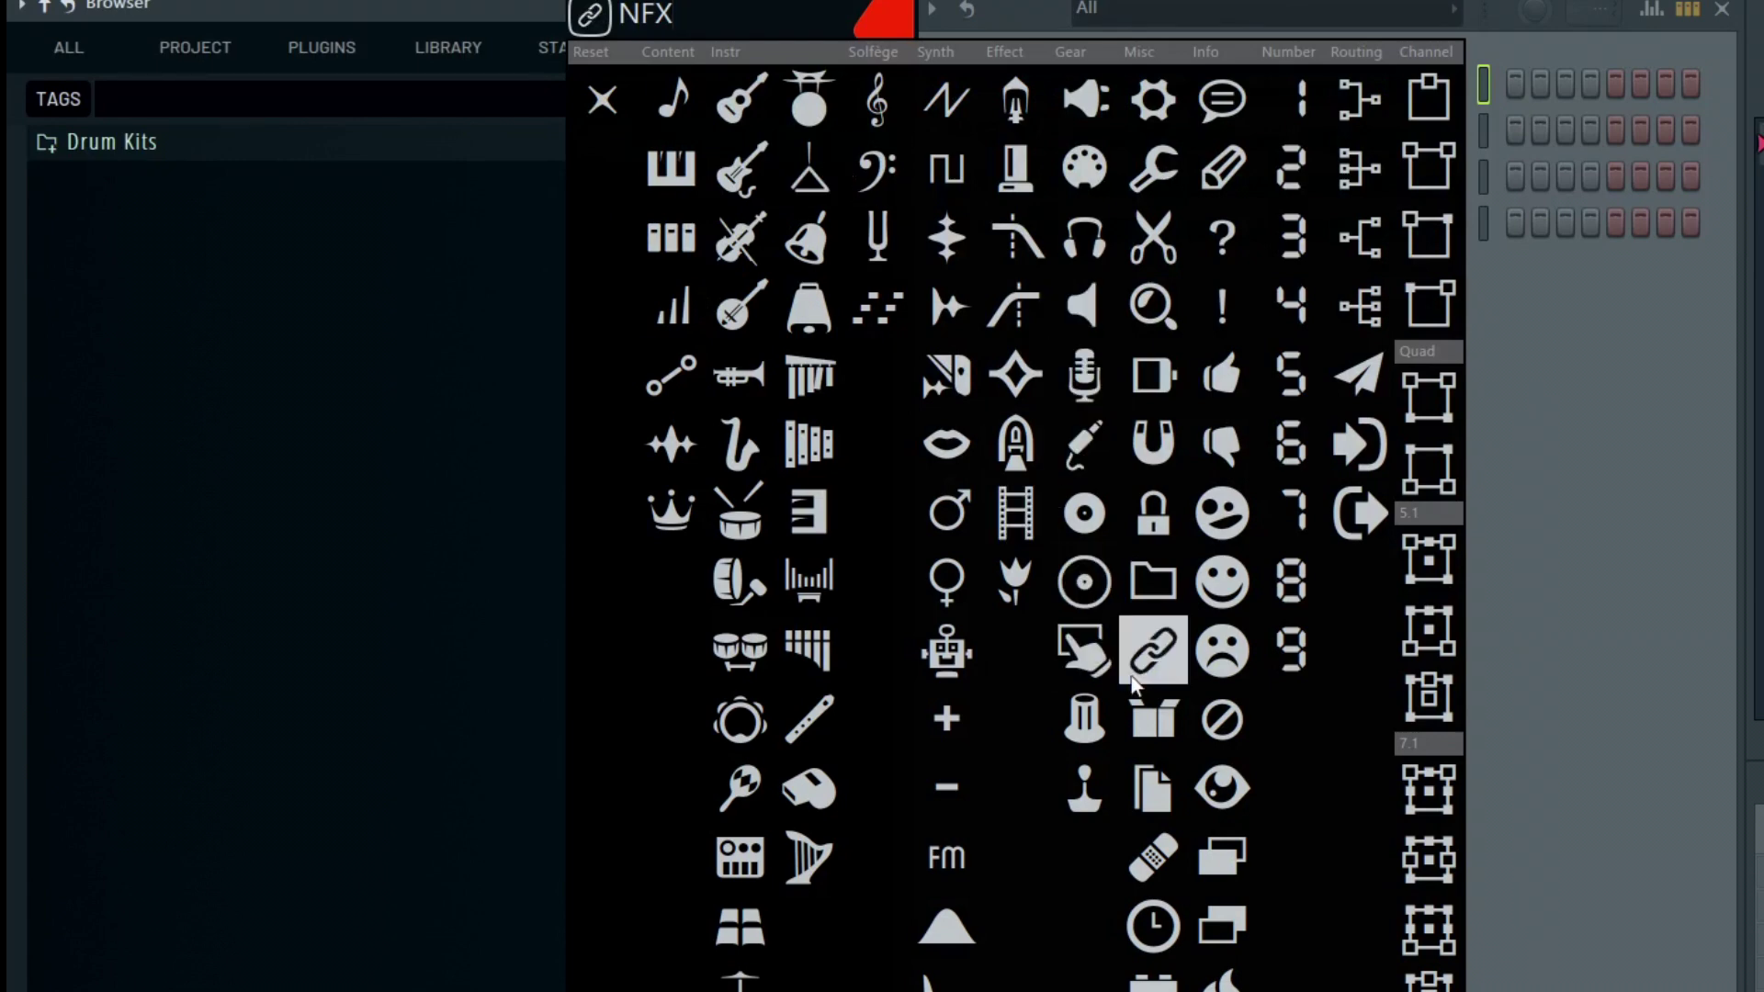
click(1218, 371)
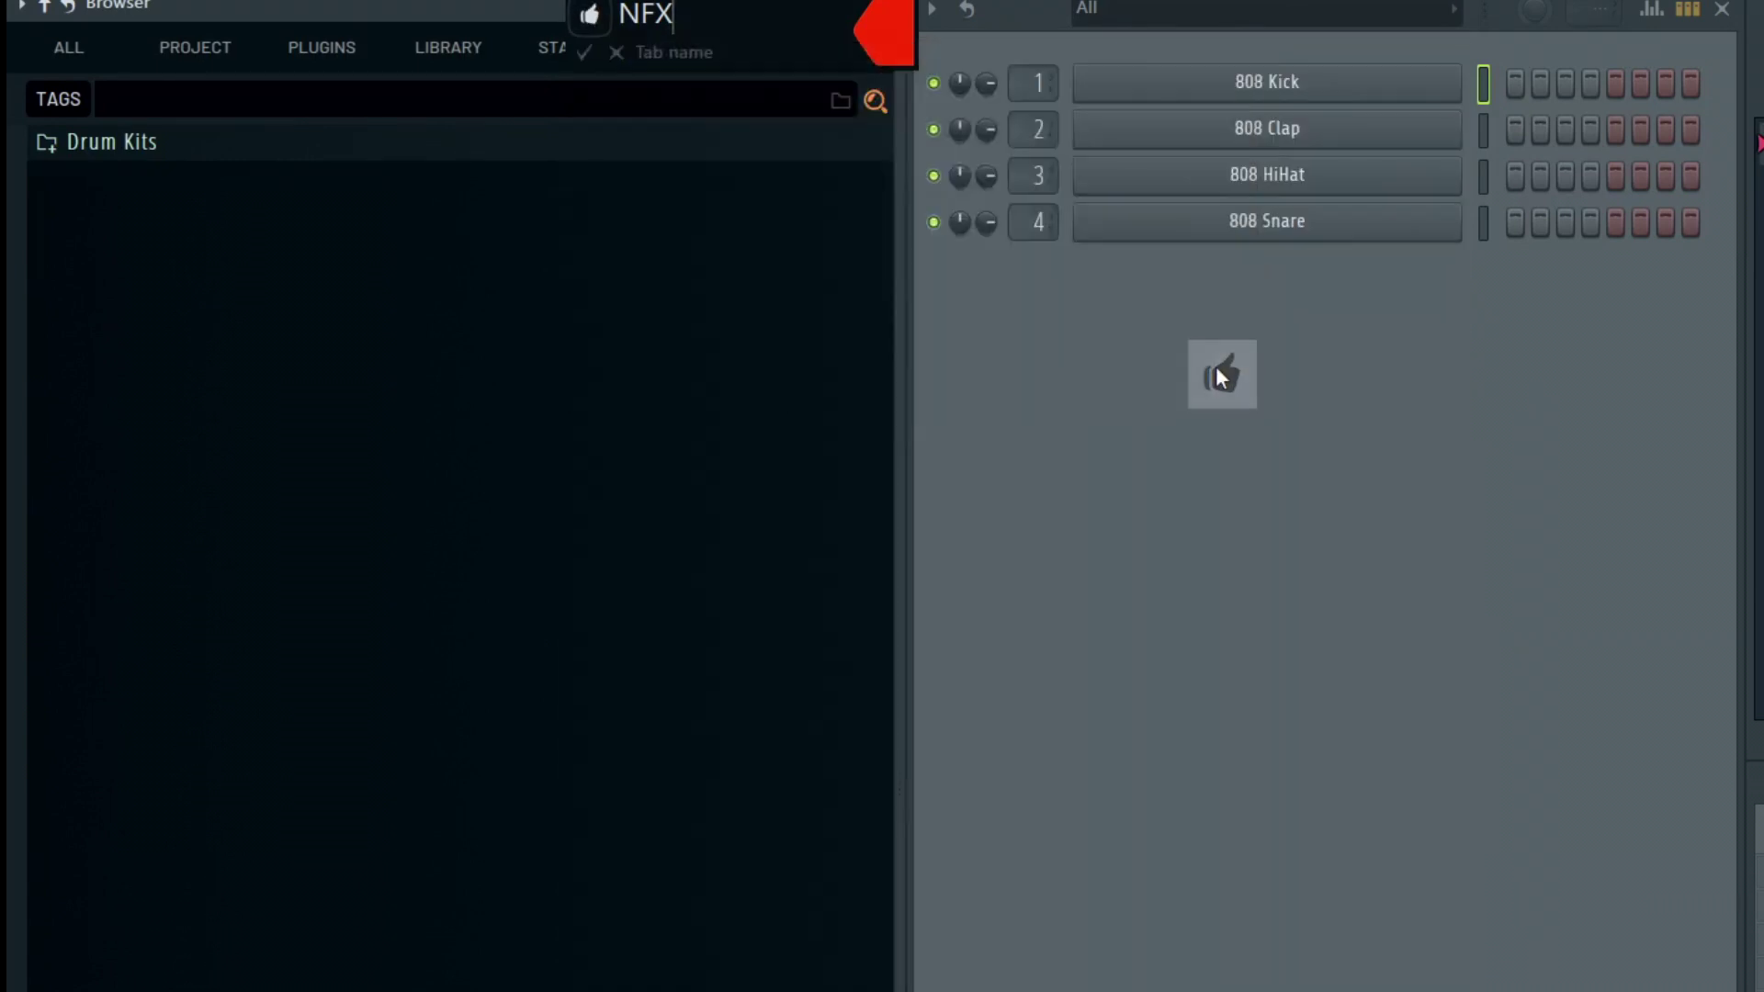
click(585, 52)
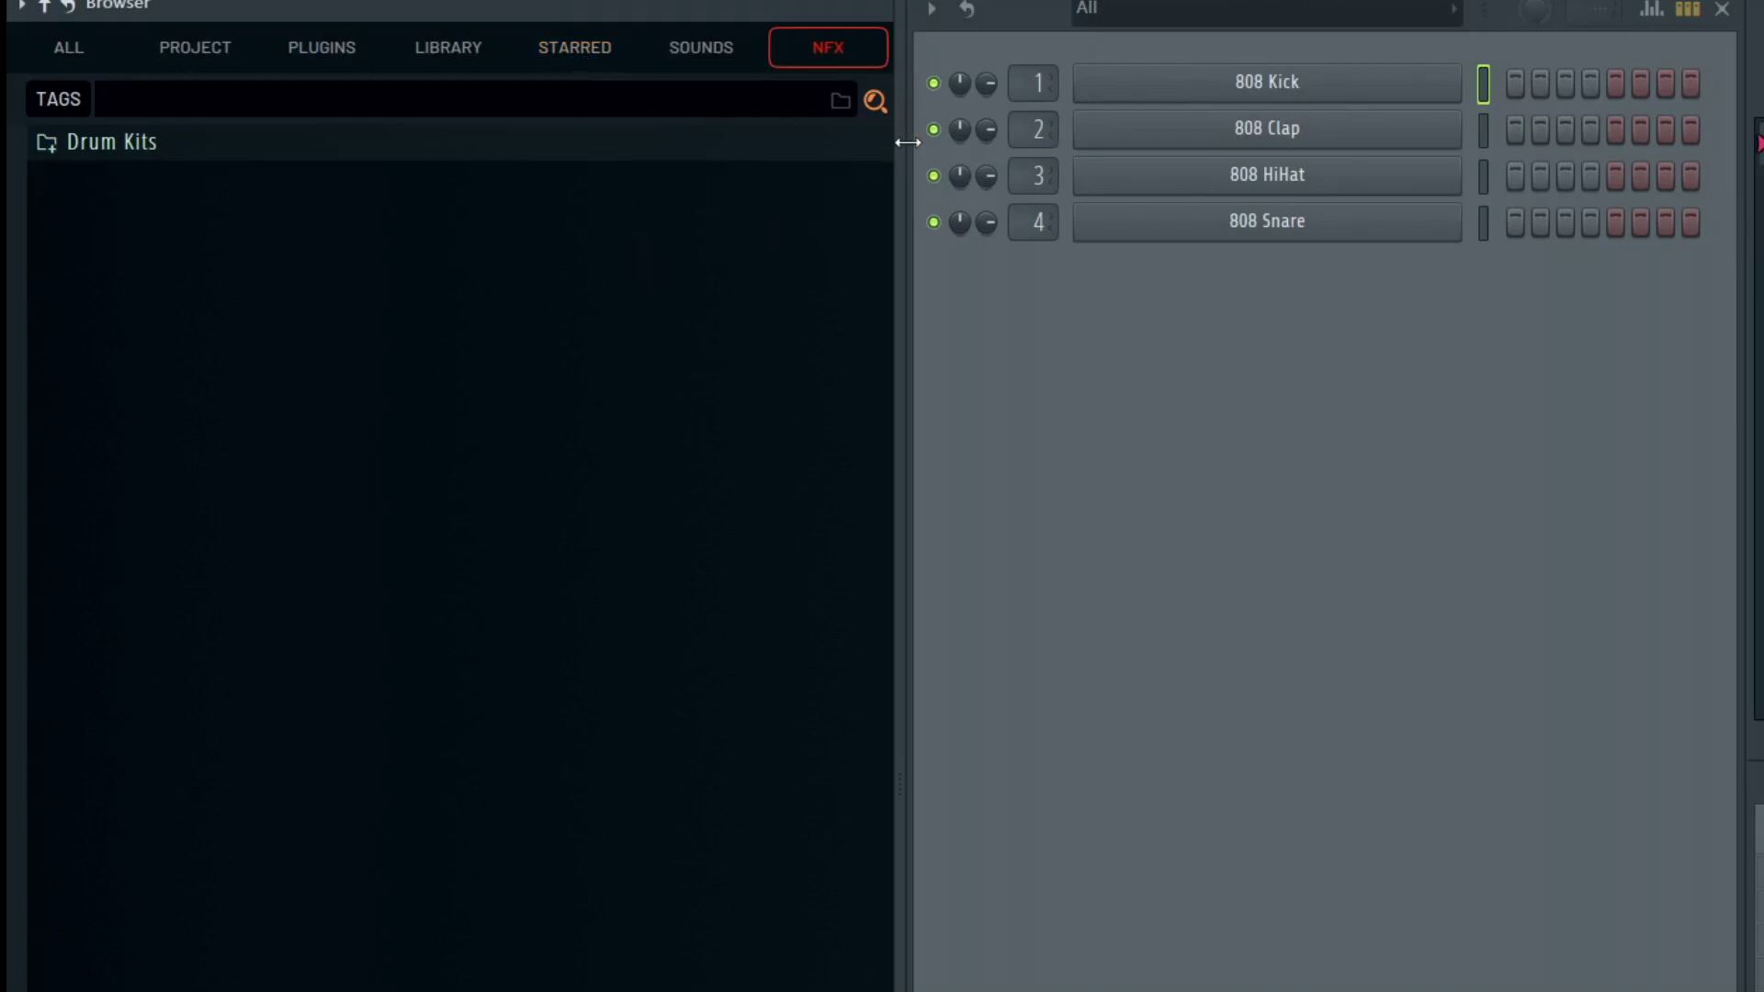
drag(900, 146, 1122, 162)
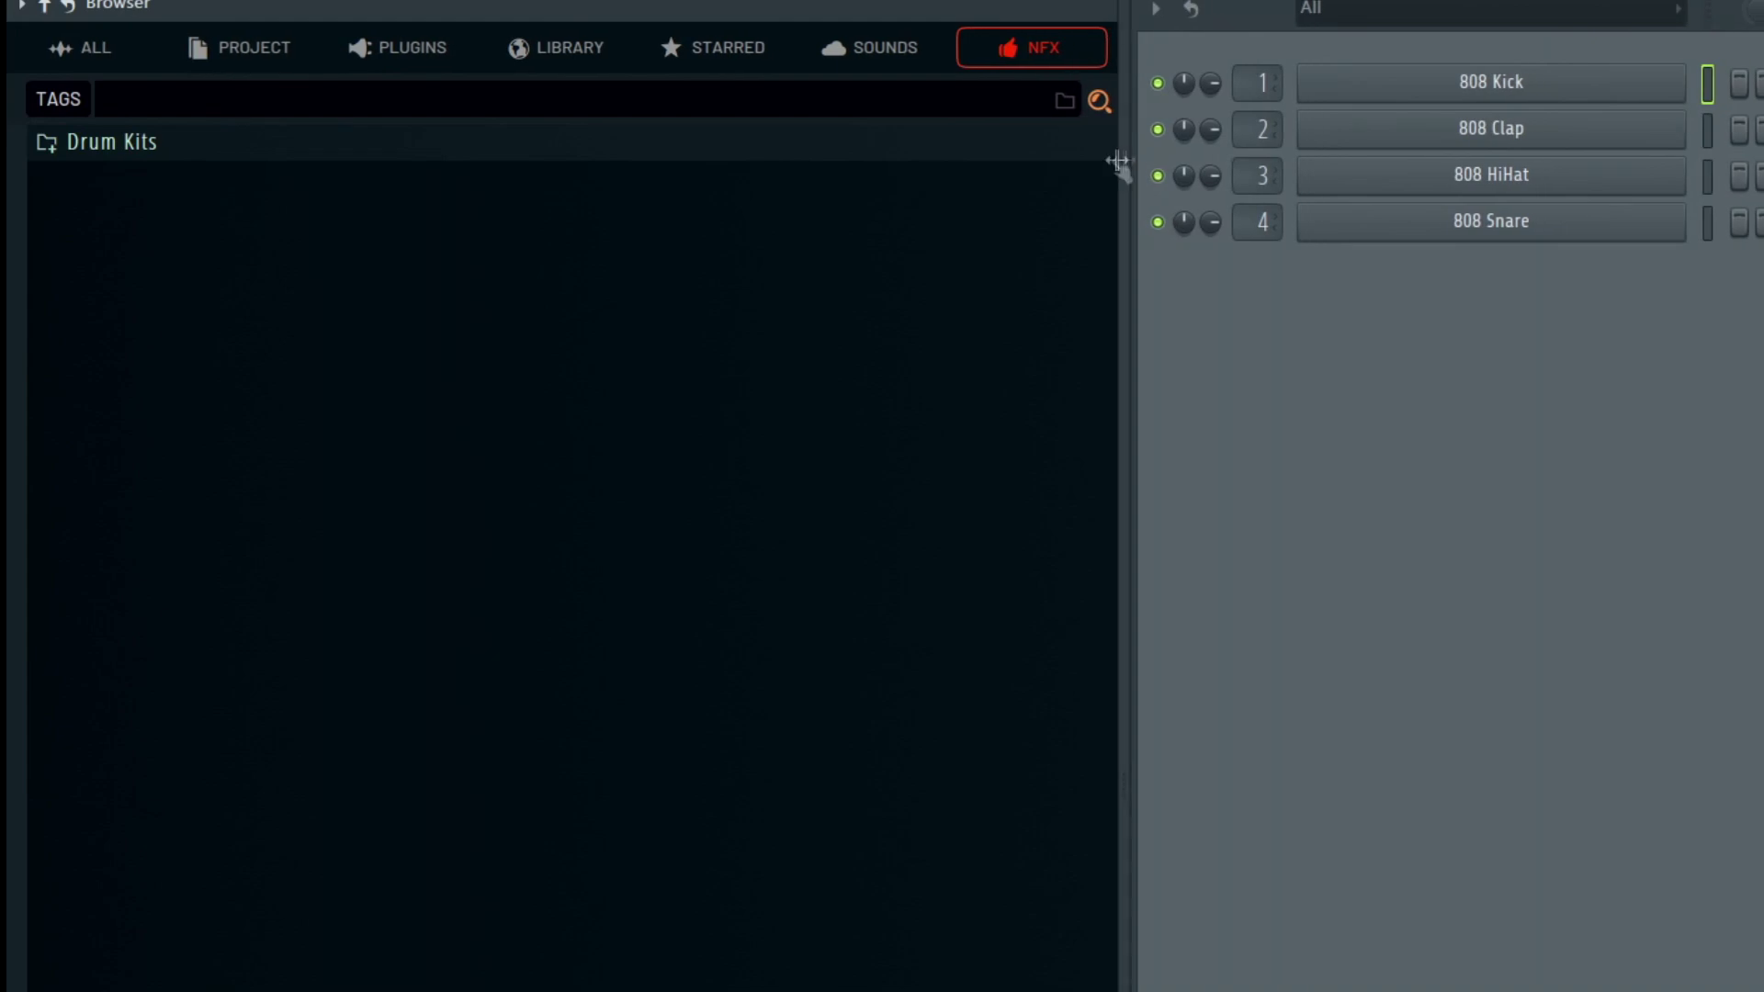
Move the NFX tab left five times, past LIBRARY, PLUGINS and PROJECT, then return to ALL
right_click(1047, 62)
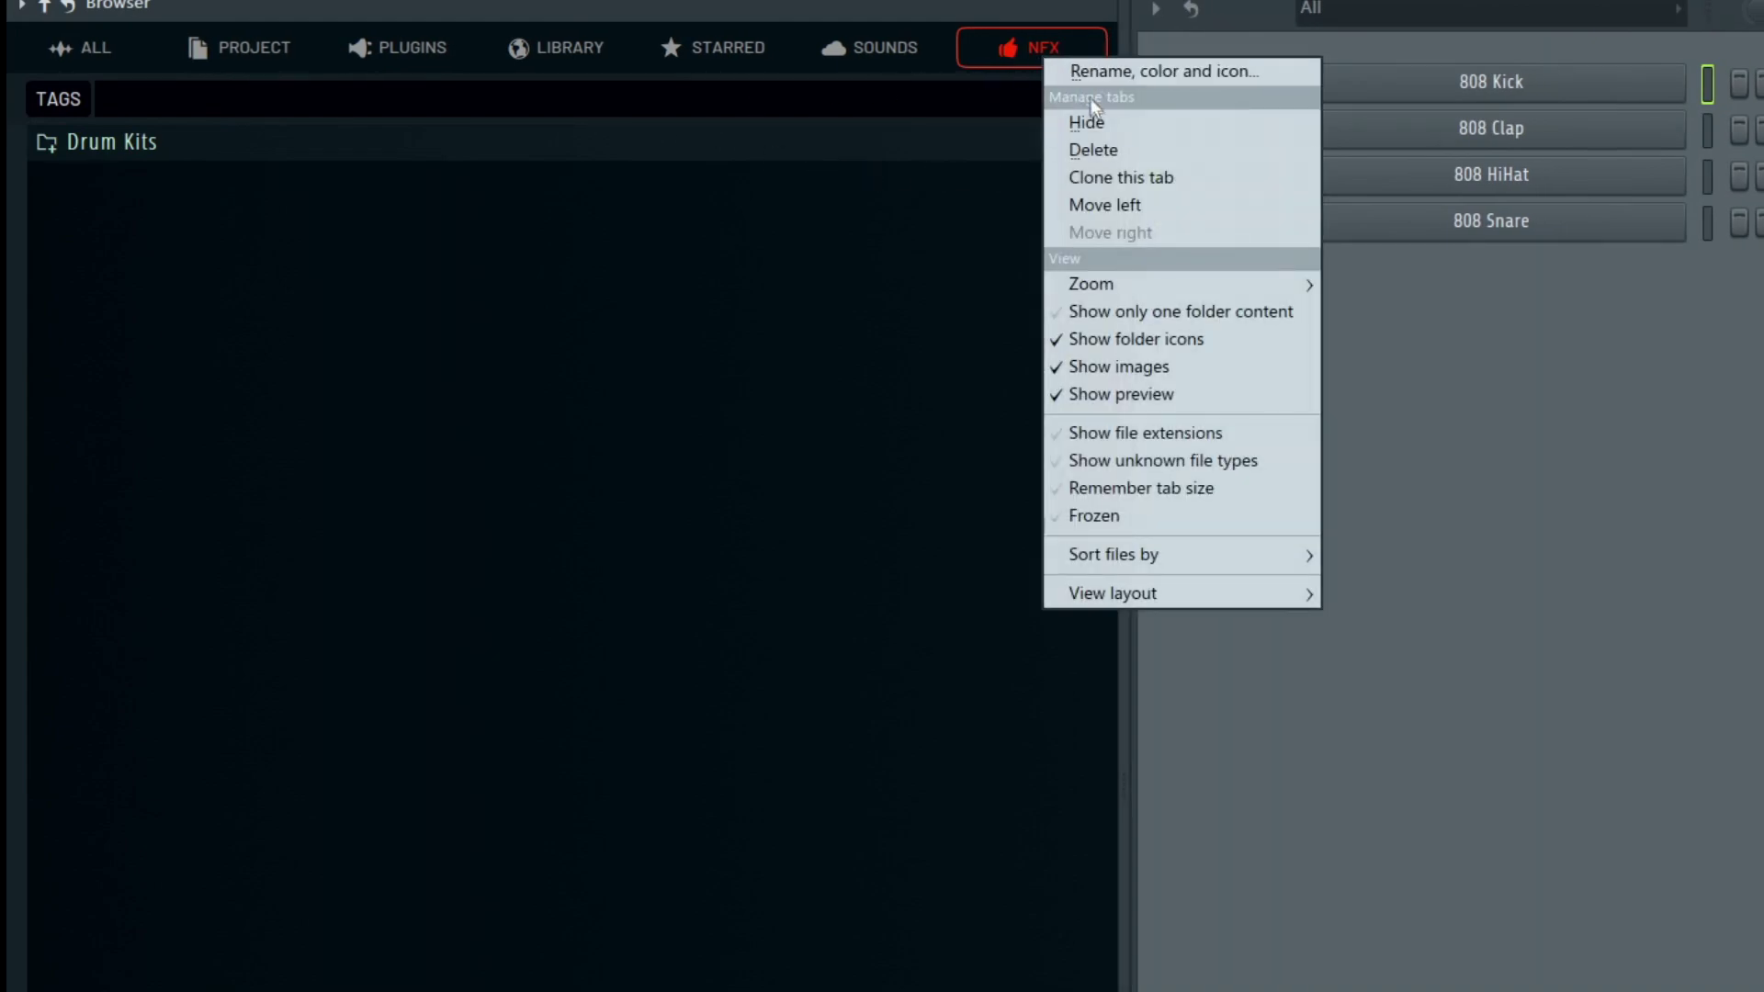
click(1121, 204)
right_click(902, 46)
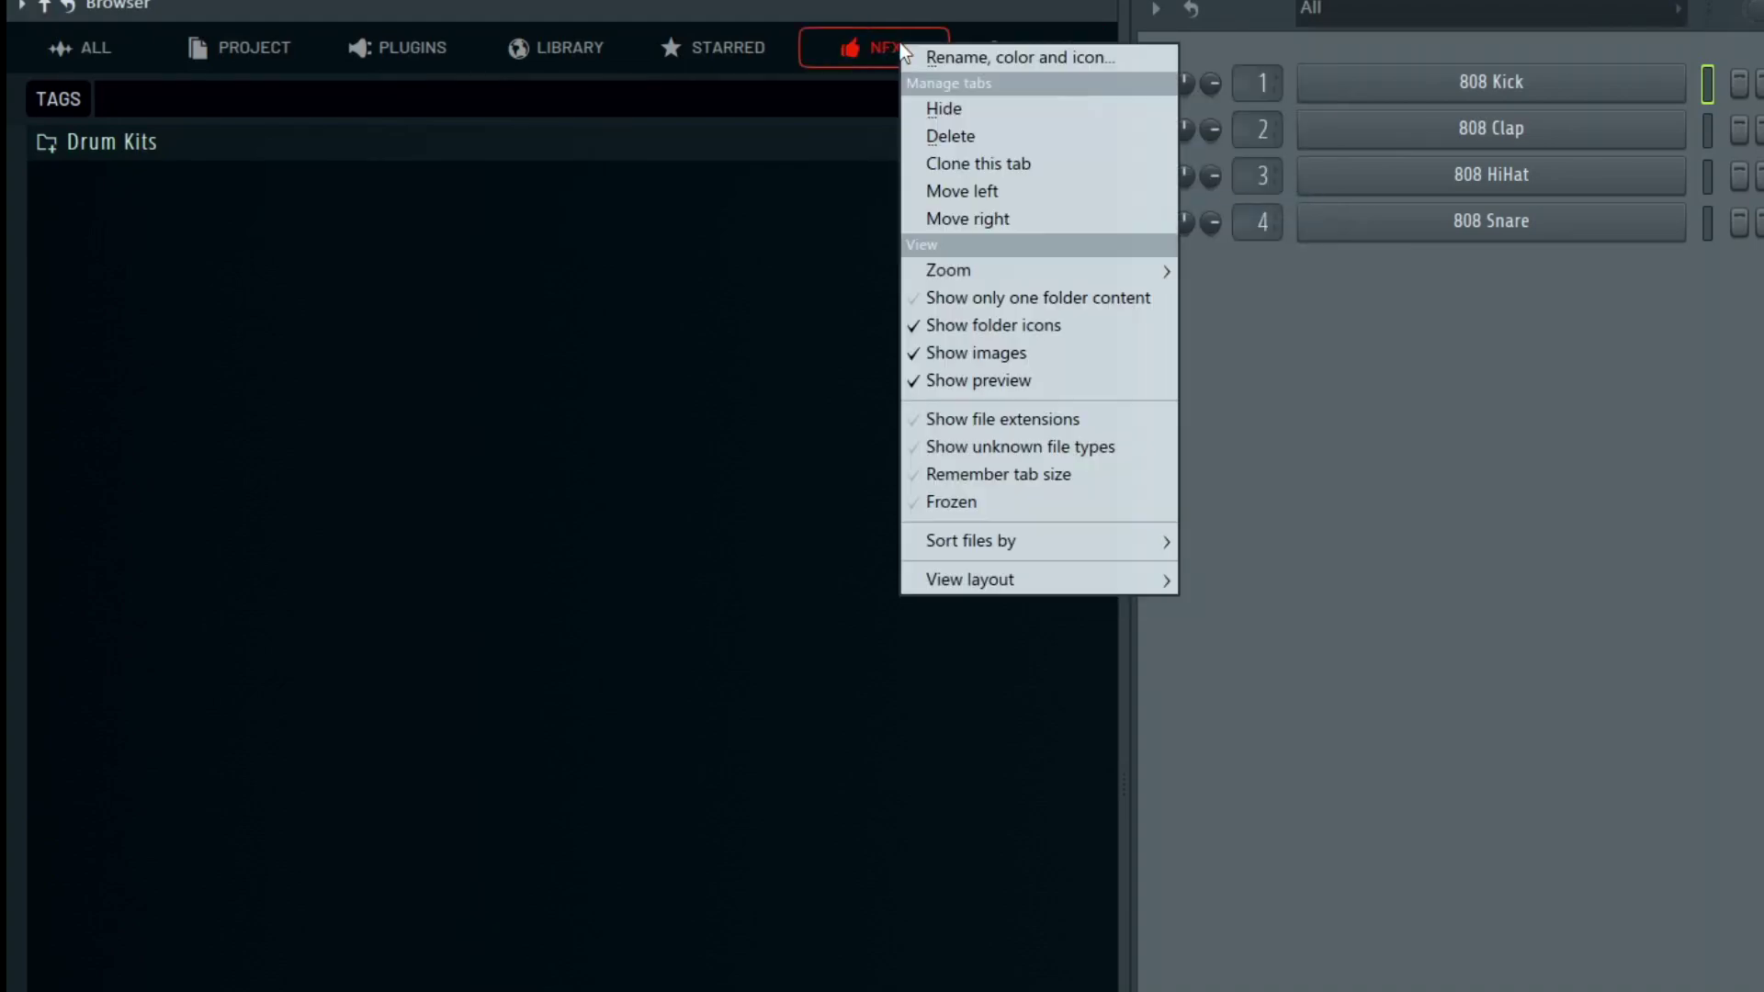
click(1012, 198)
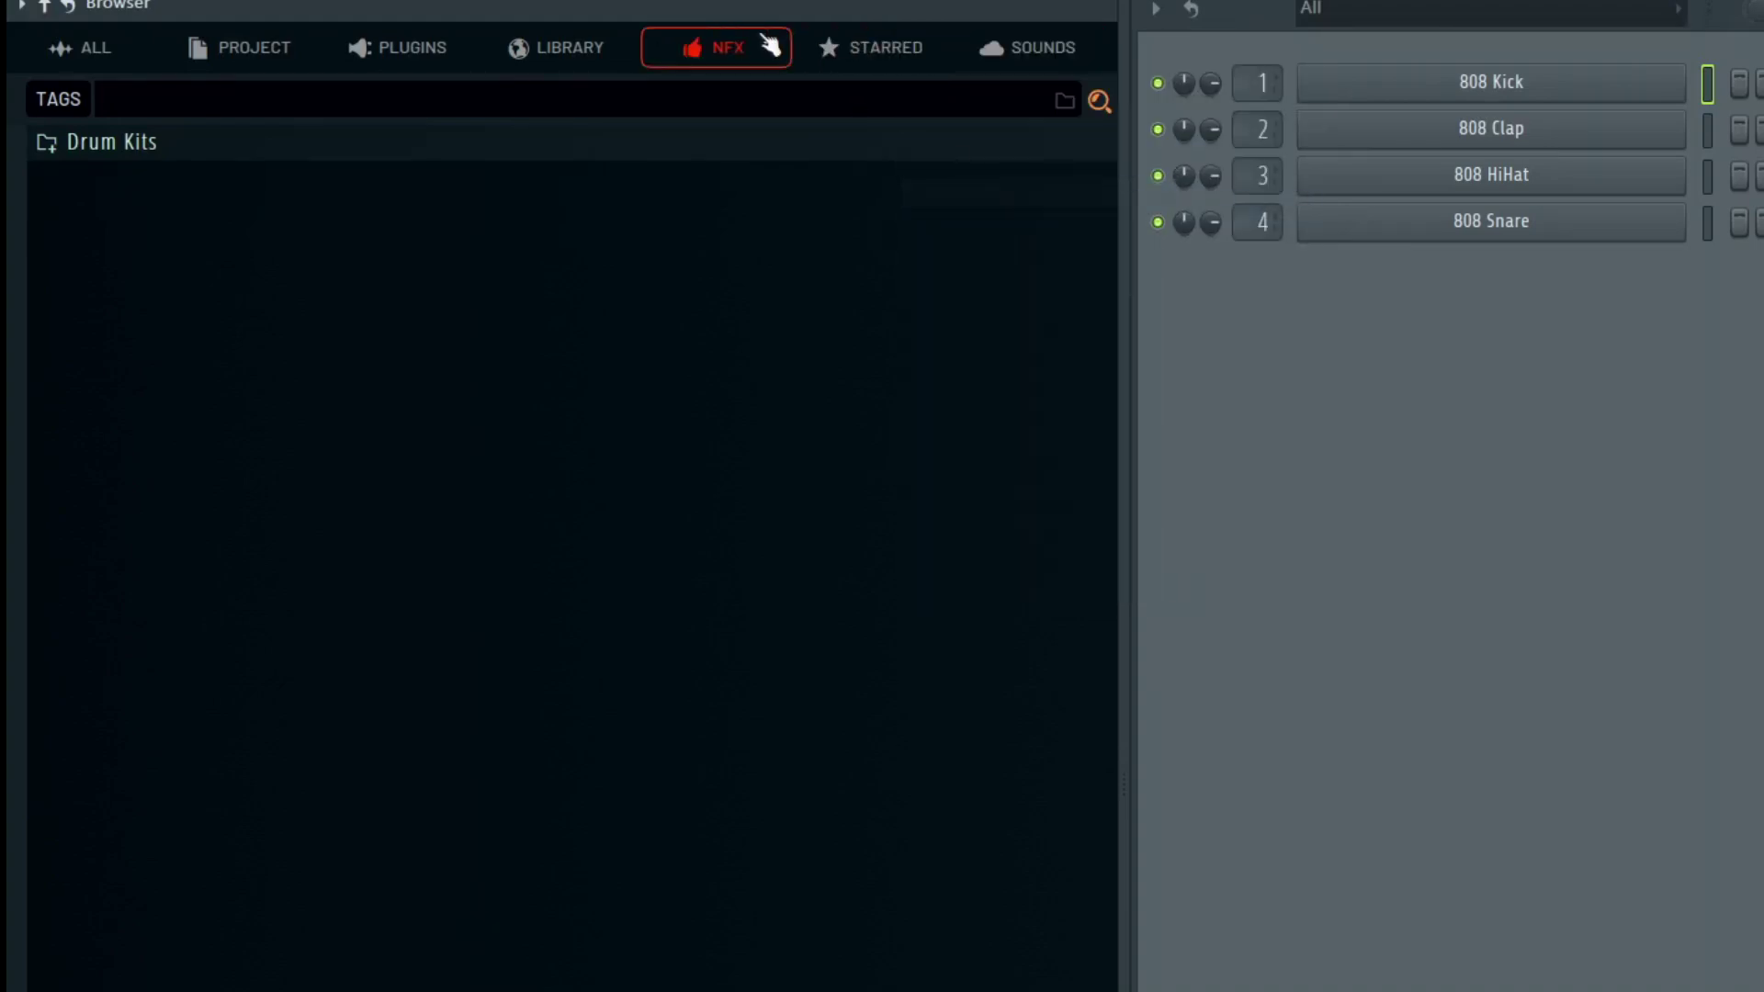
right_click(735, 48)
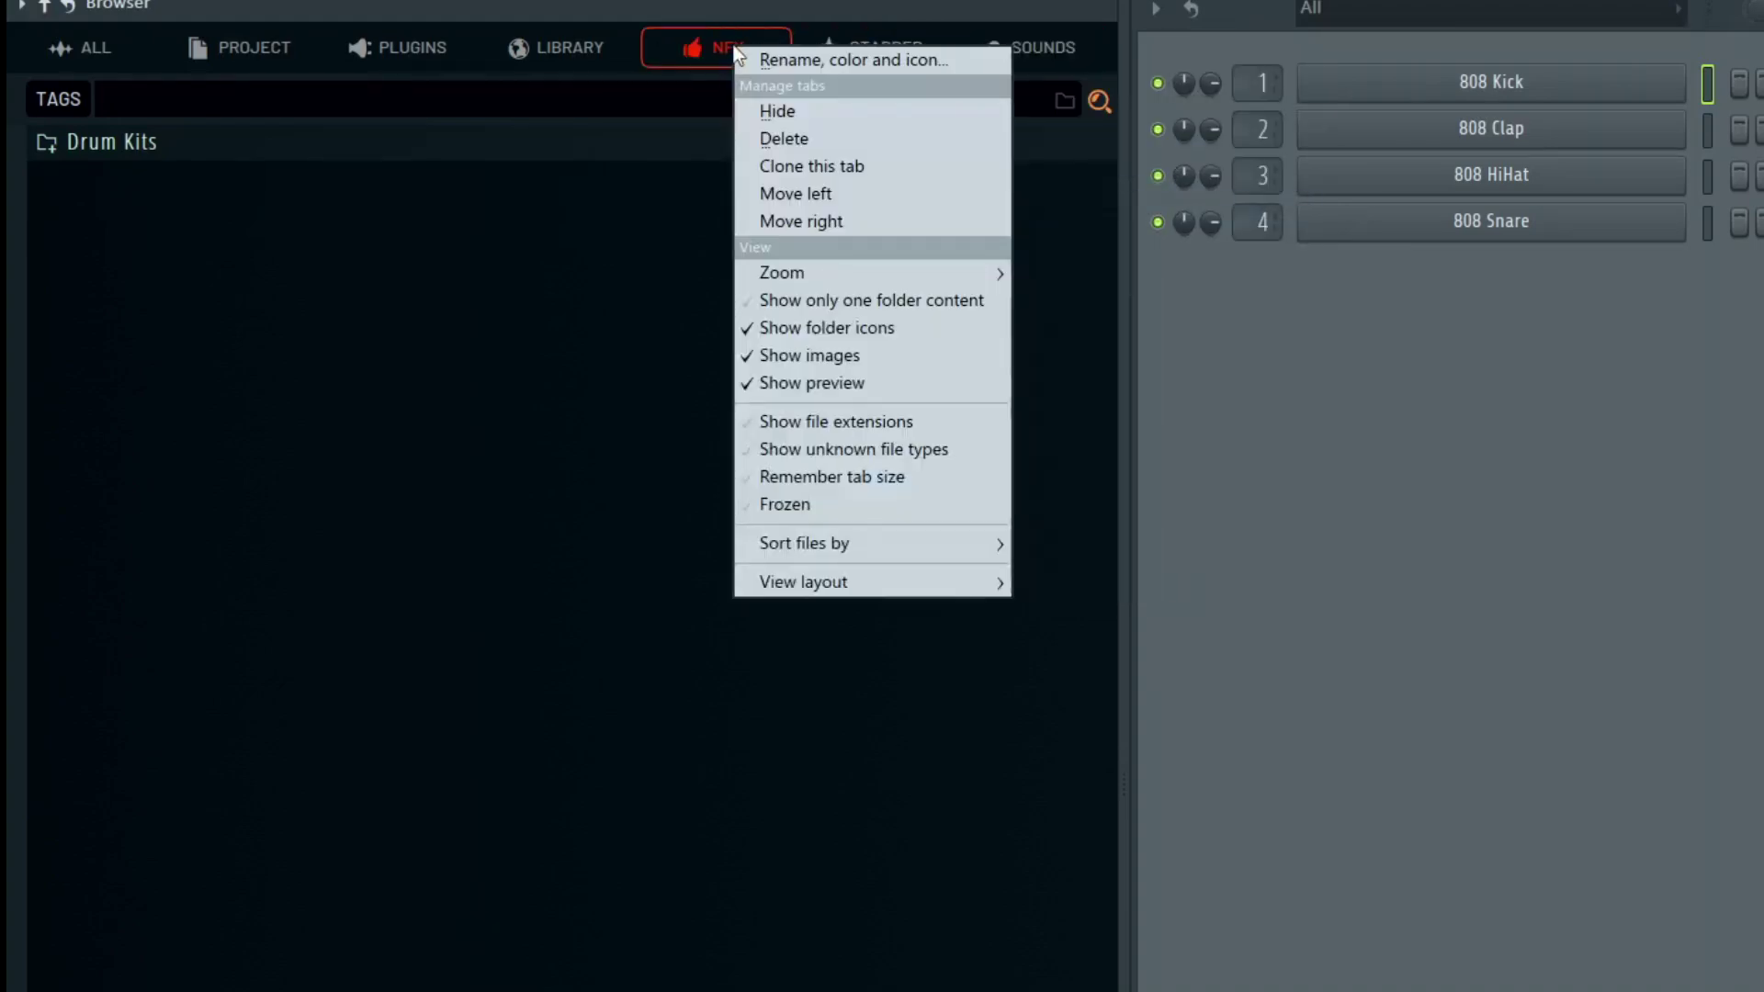
click(845, 192)
right_click(580, 57)
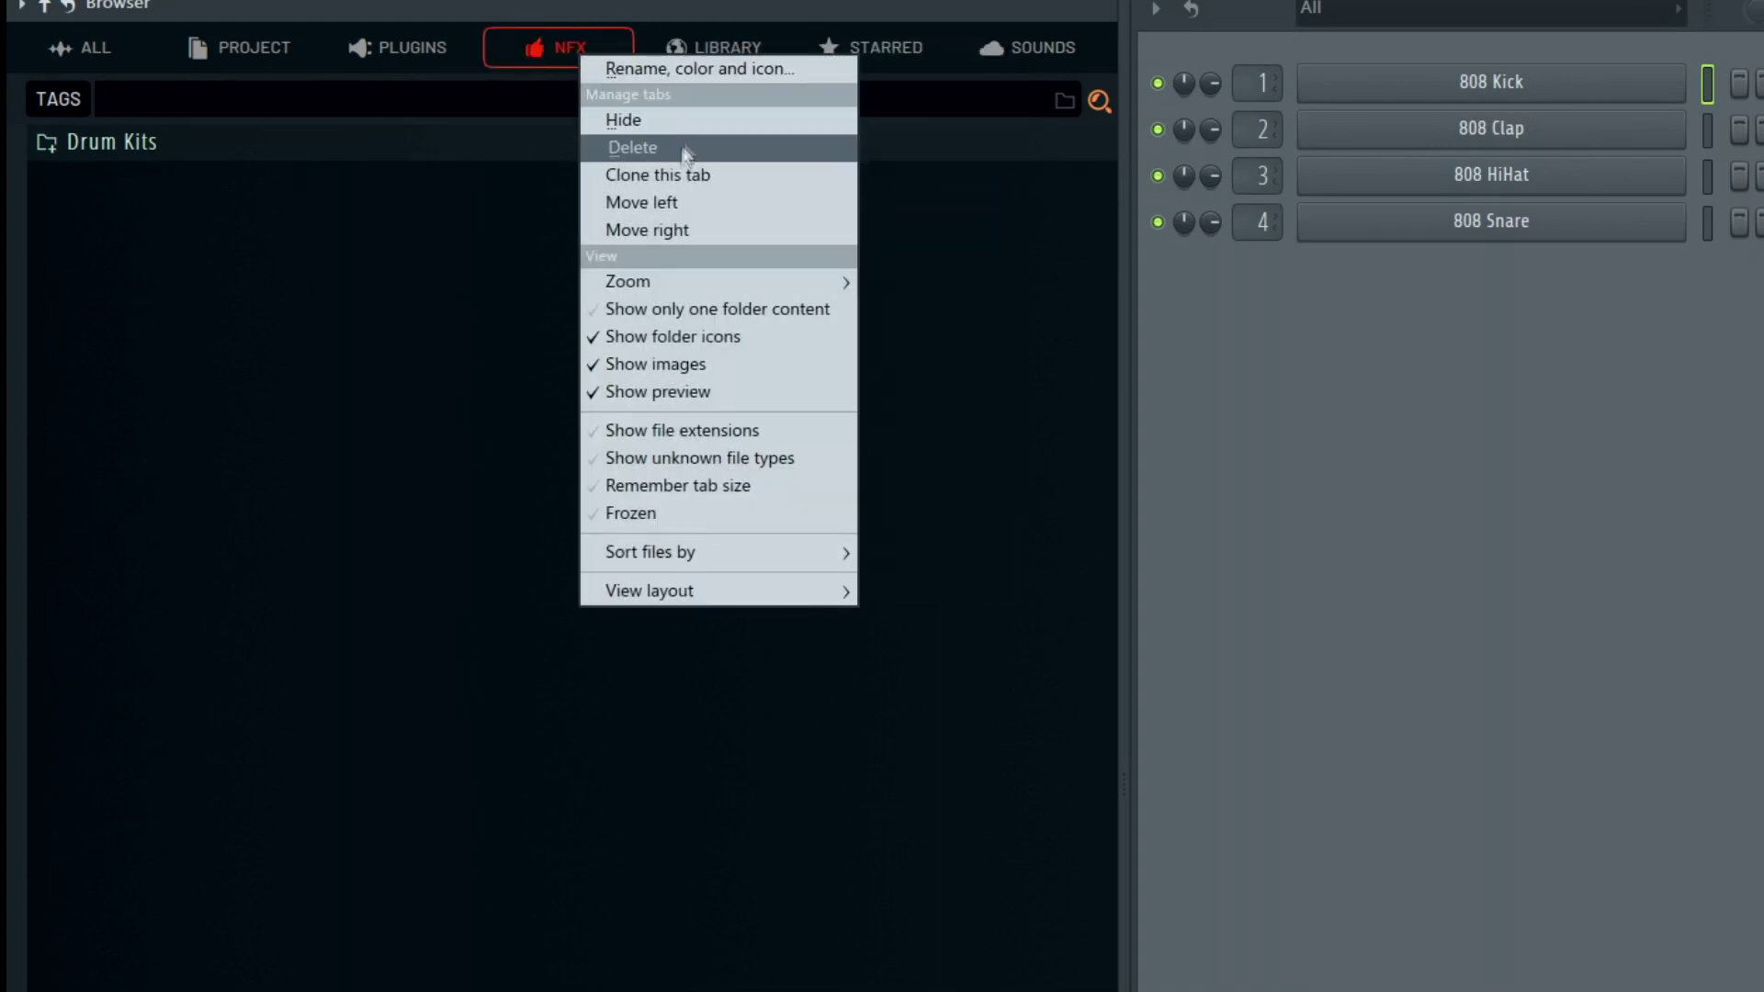
click(698, 203)
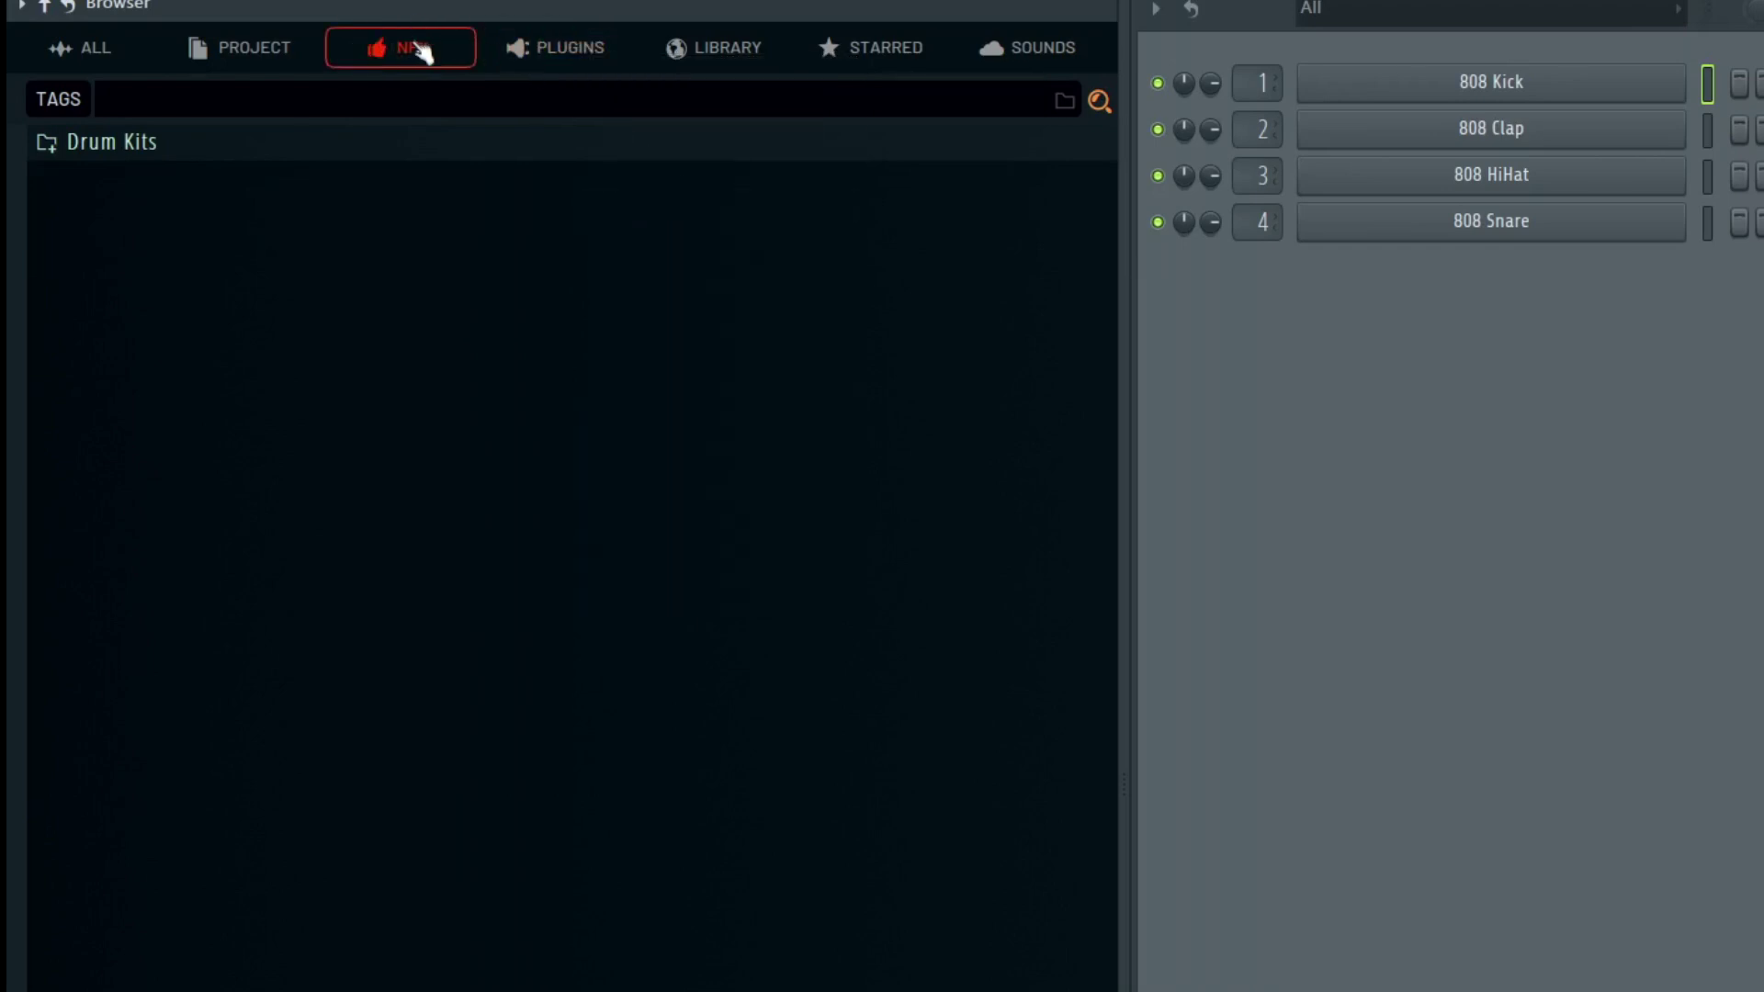
right_click(423, 59)
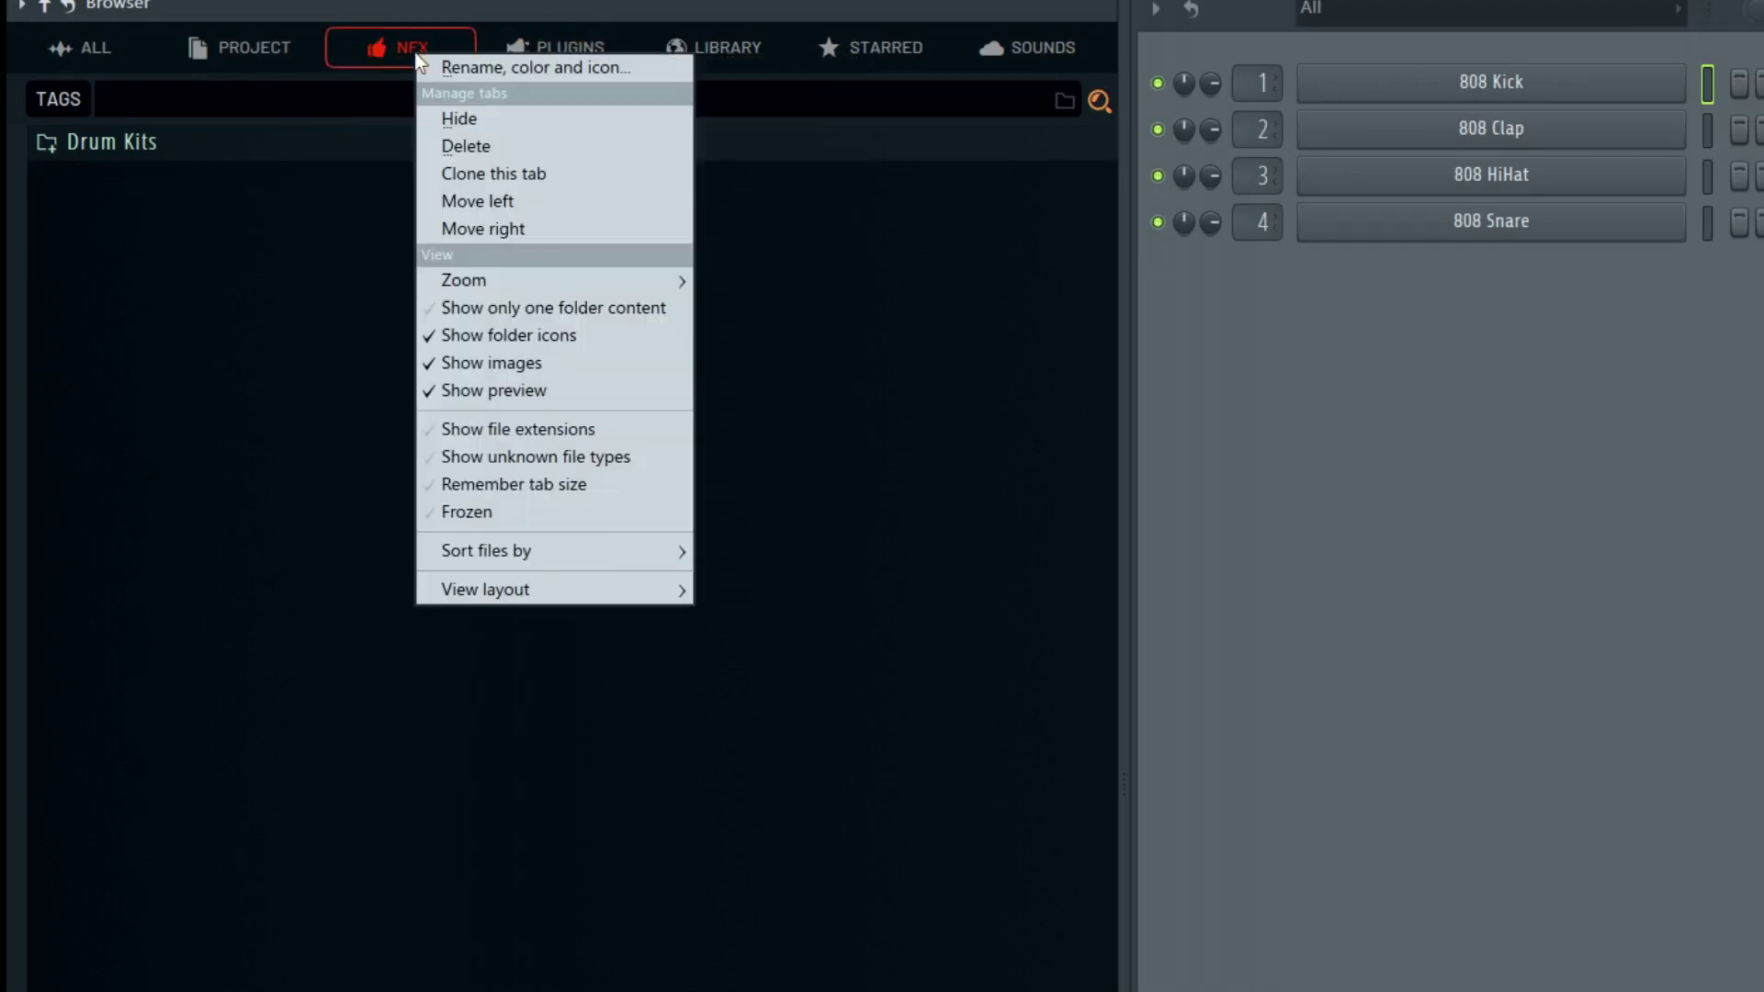
click(532, 202)
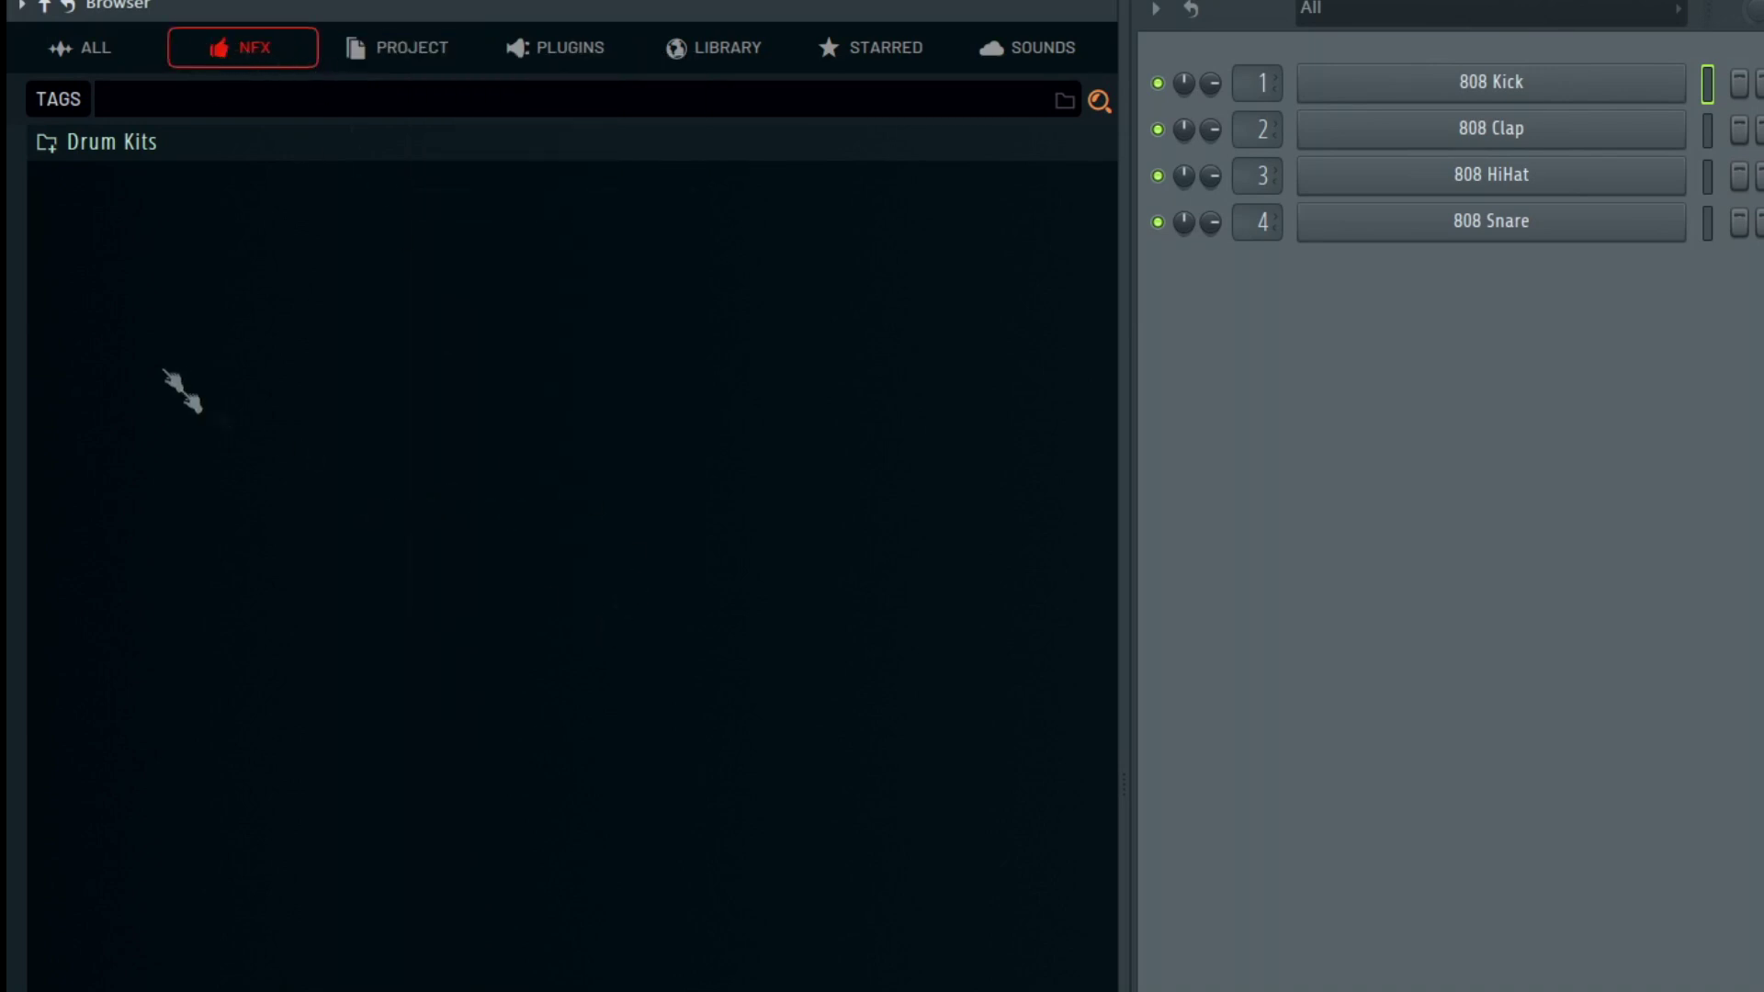
click(96, 50)
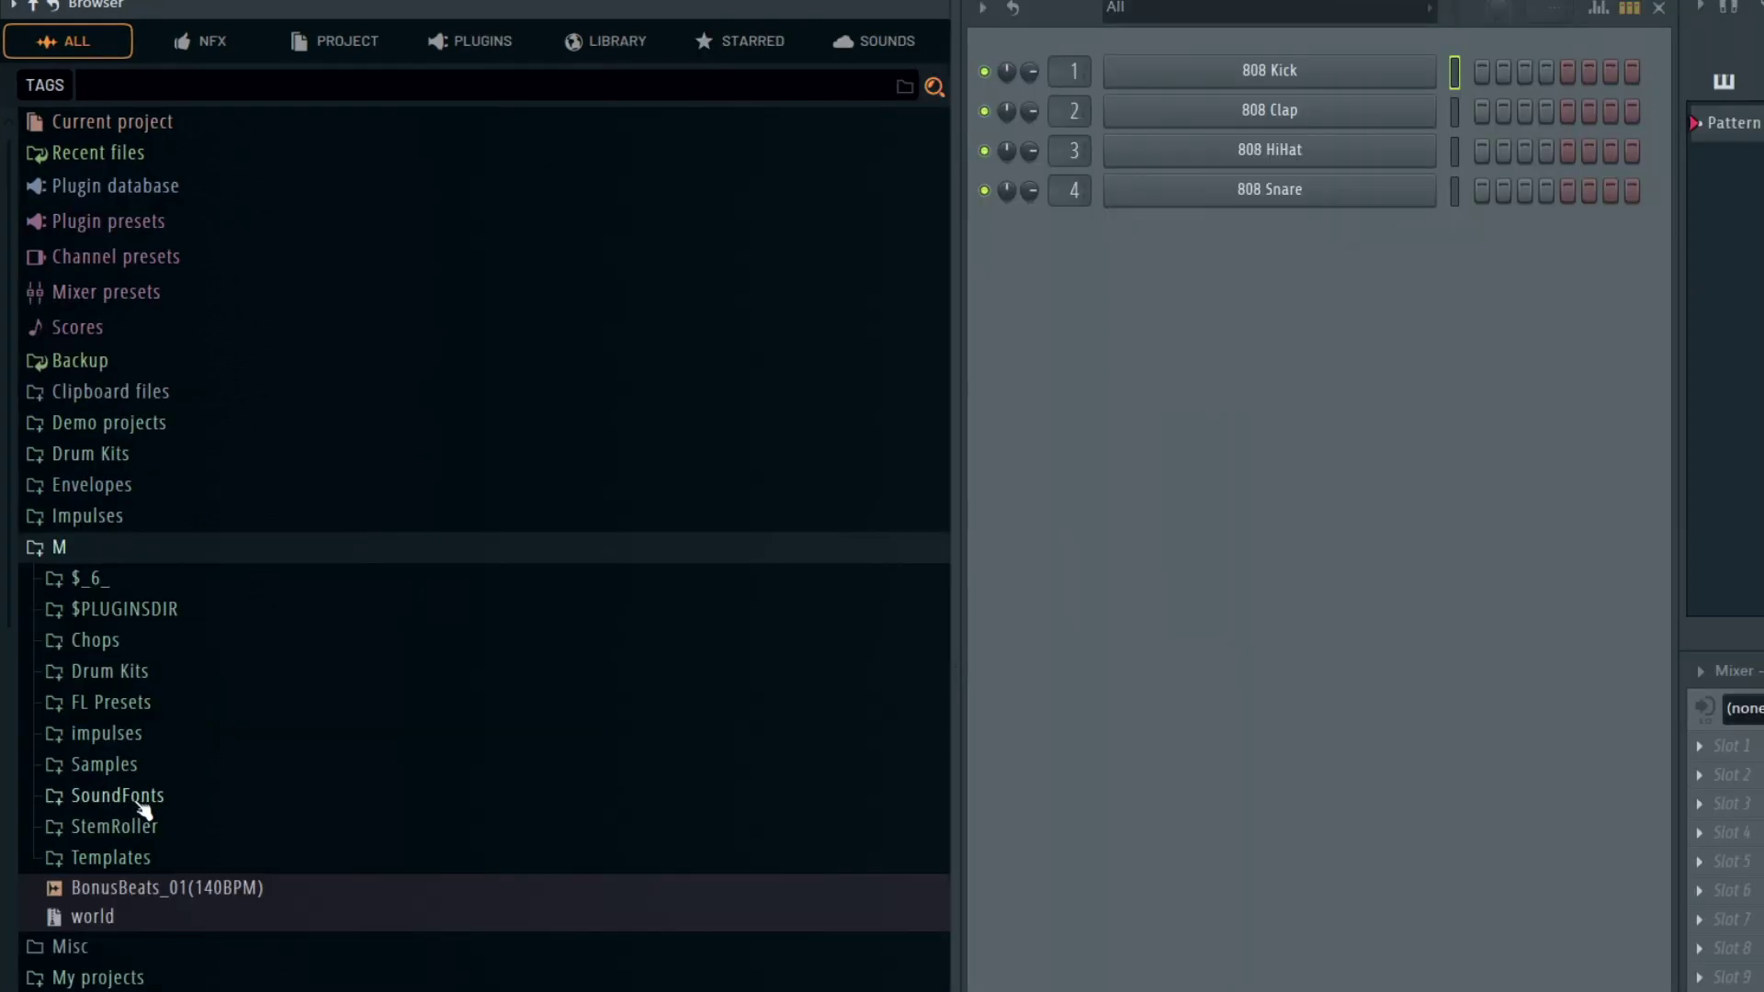
Add the SoundFonts, Samples and impulses folders from M to the NFX tab using Add folder to tab
right_click(140, 808)
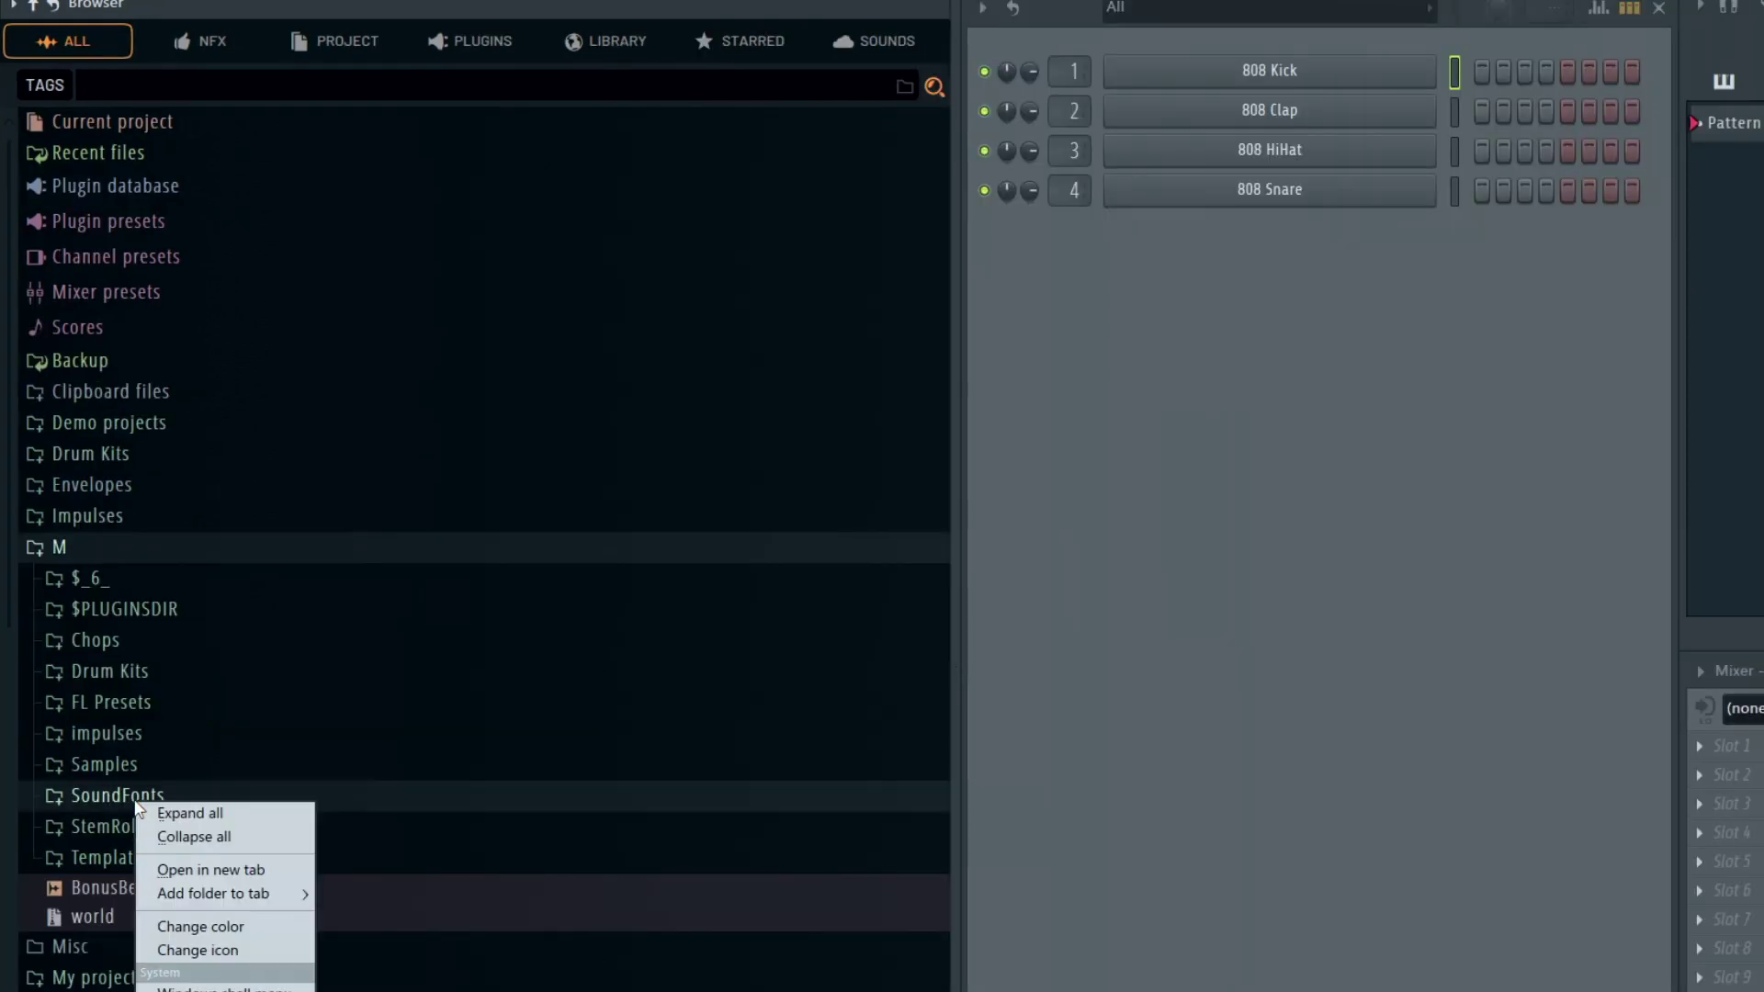
mouse_move(266, 896)
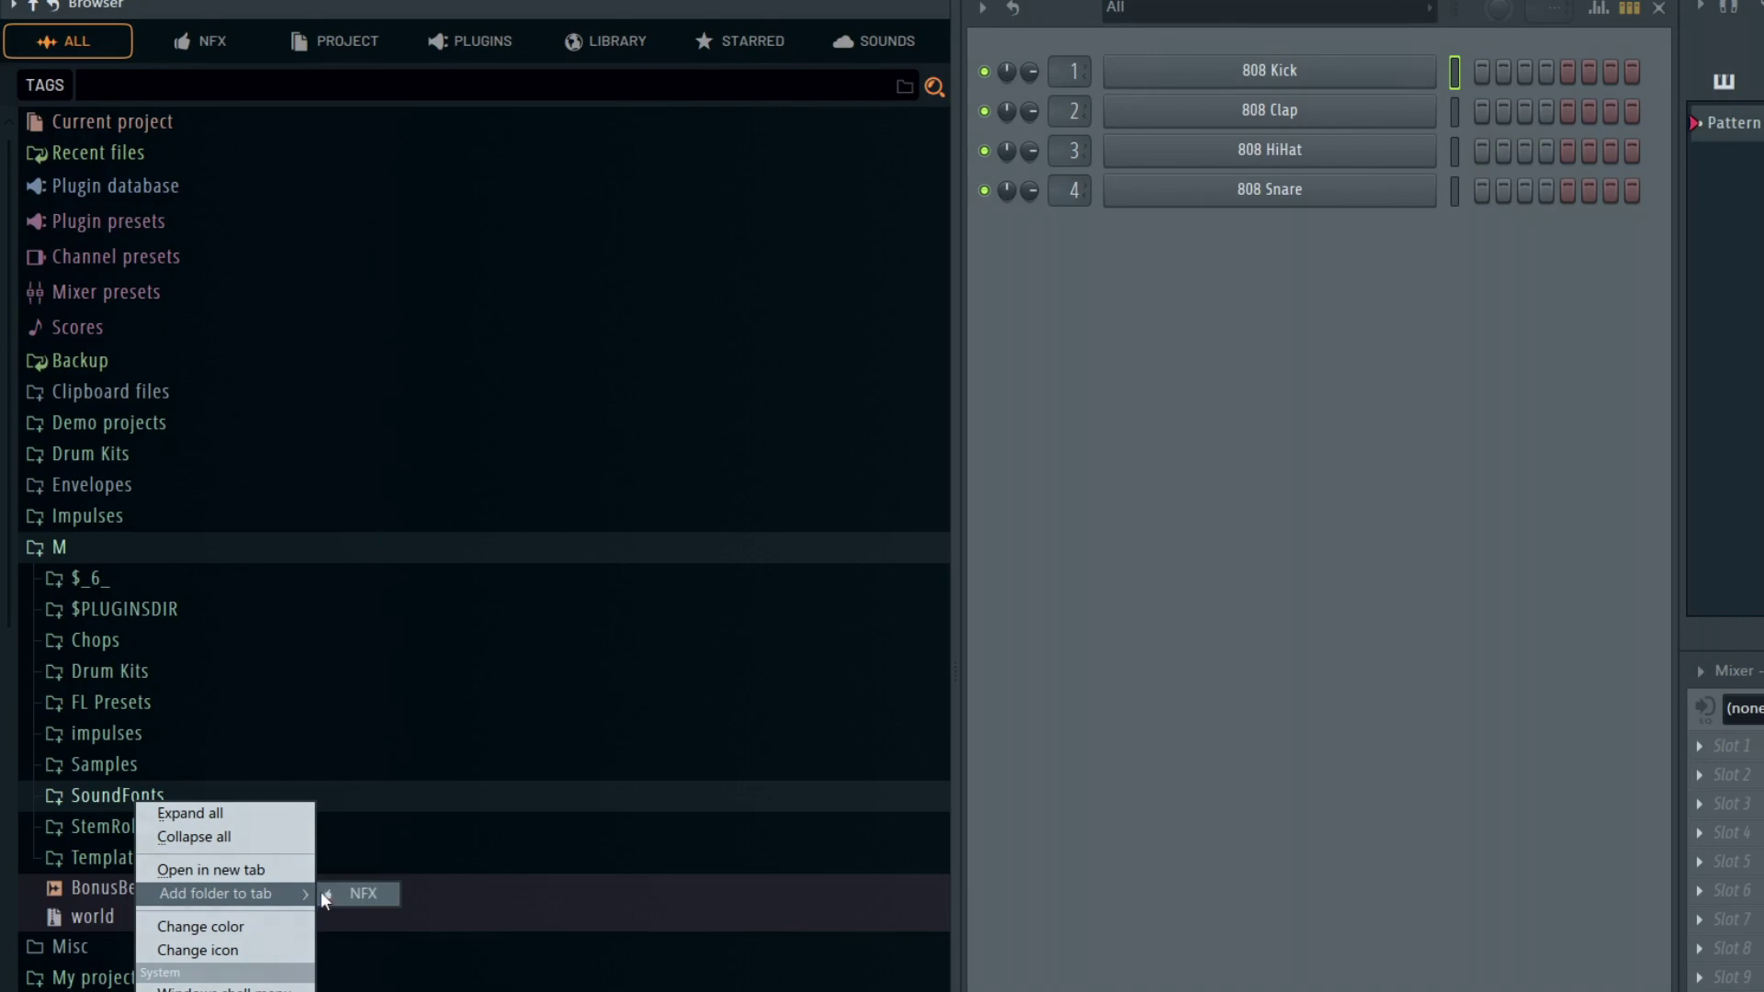
click(376, 902)
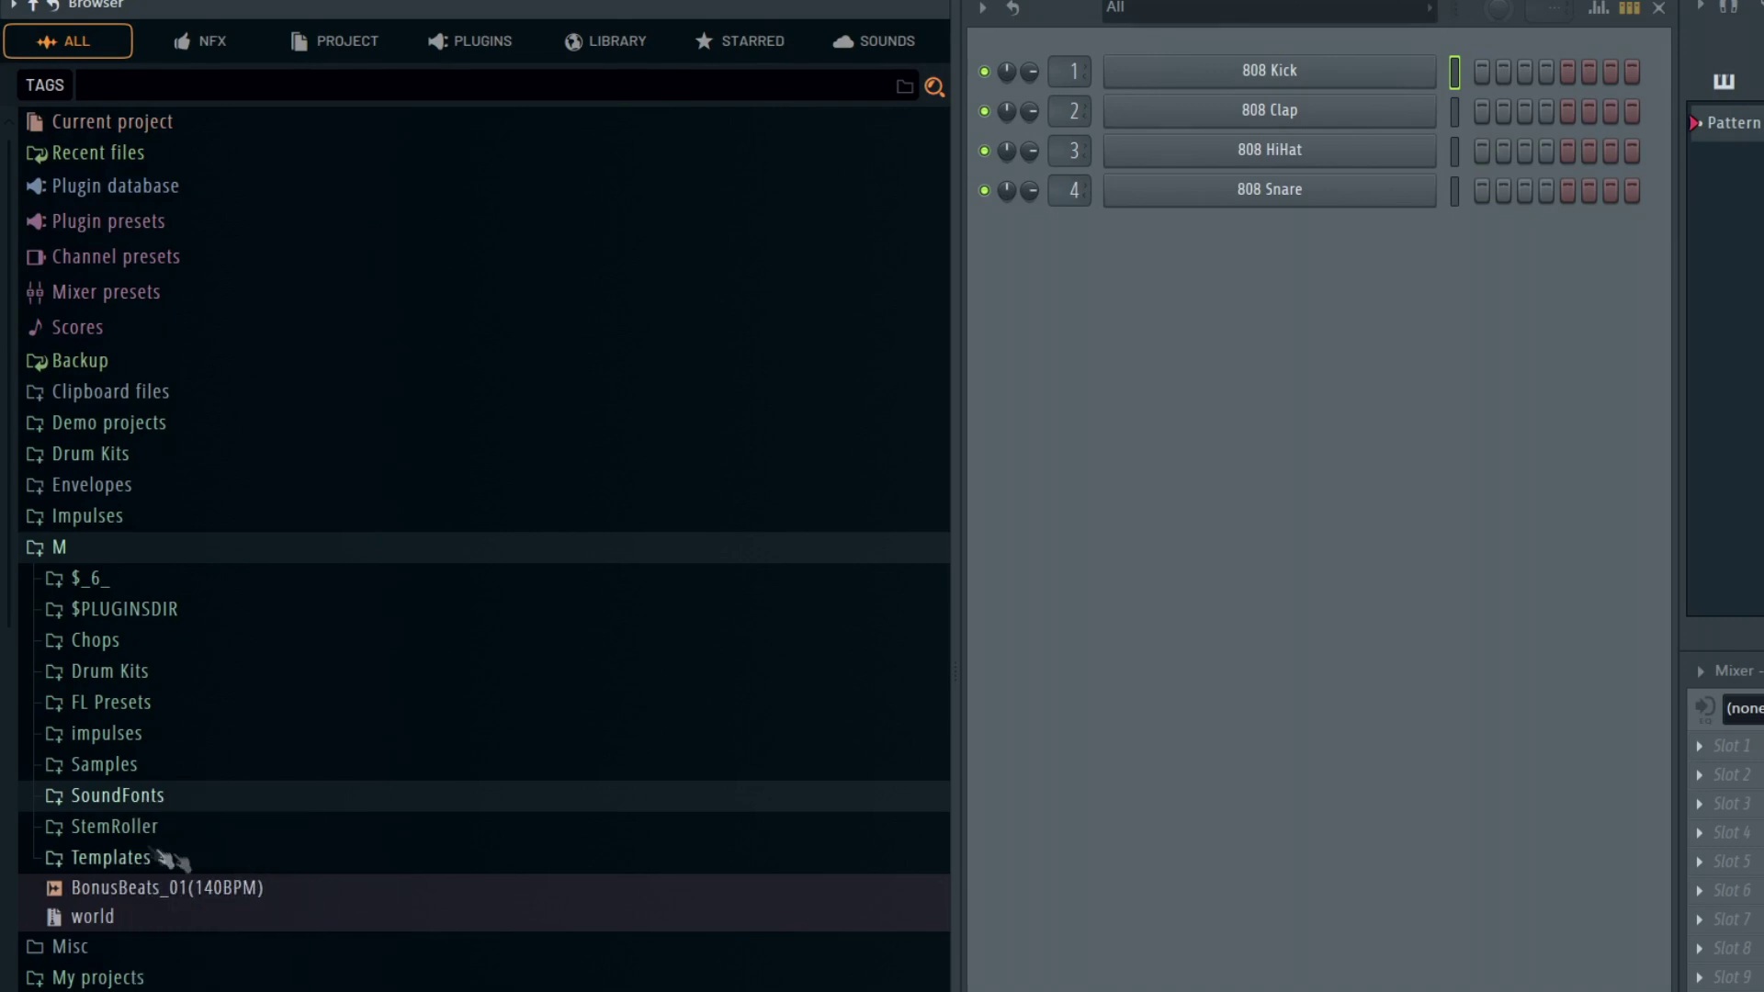
right_click(116, 763)
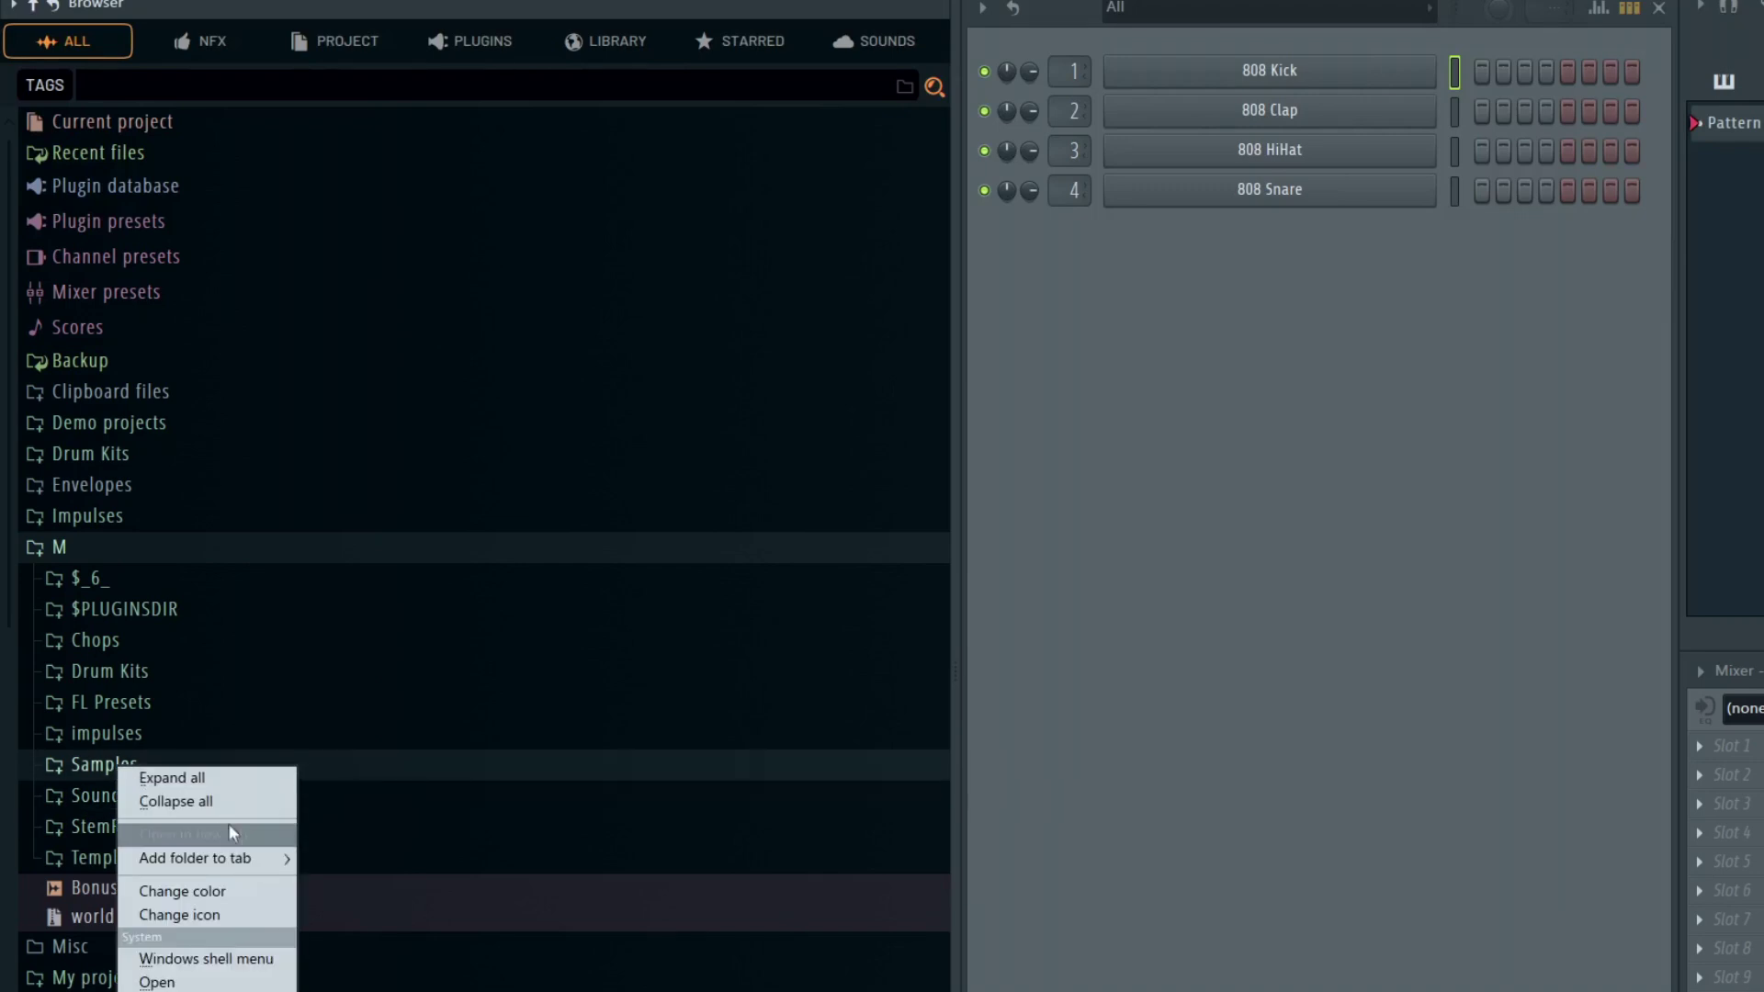
mouse_move(254, 858)
click(336, 854)
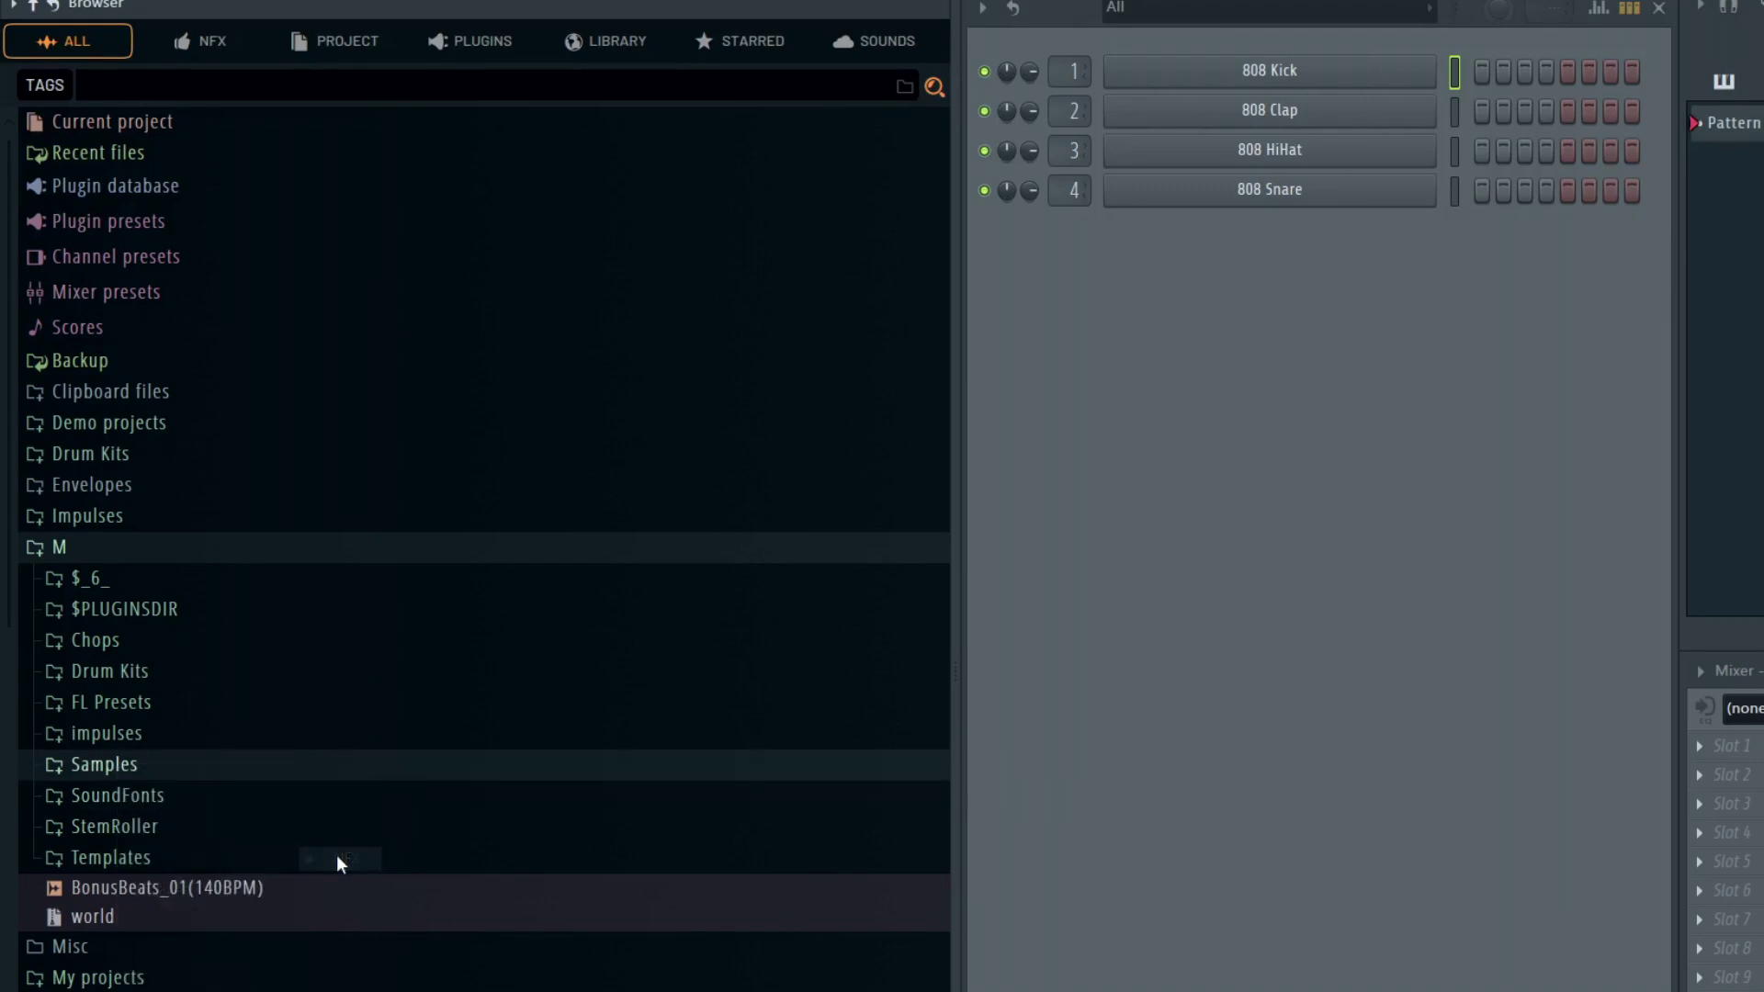
right_click(122, 741)
mouse_move(265, 827)
click(339, 825)
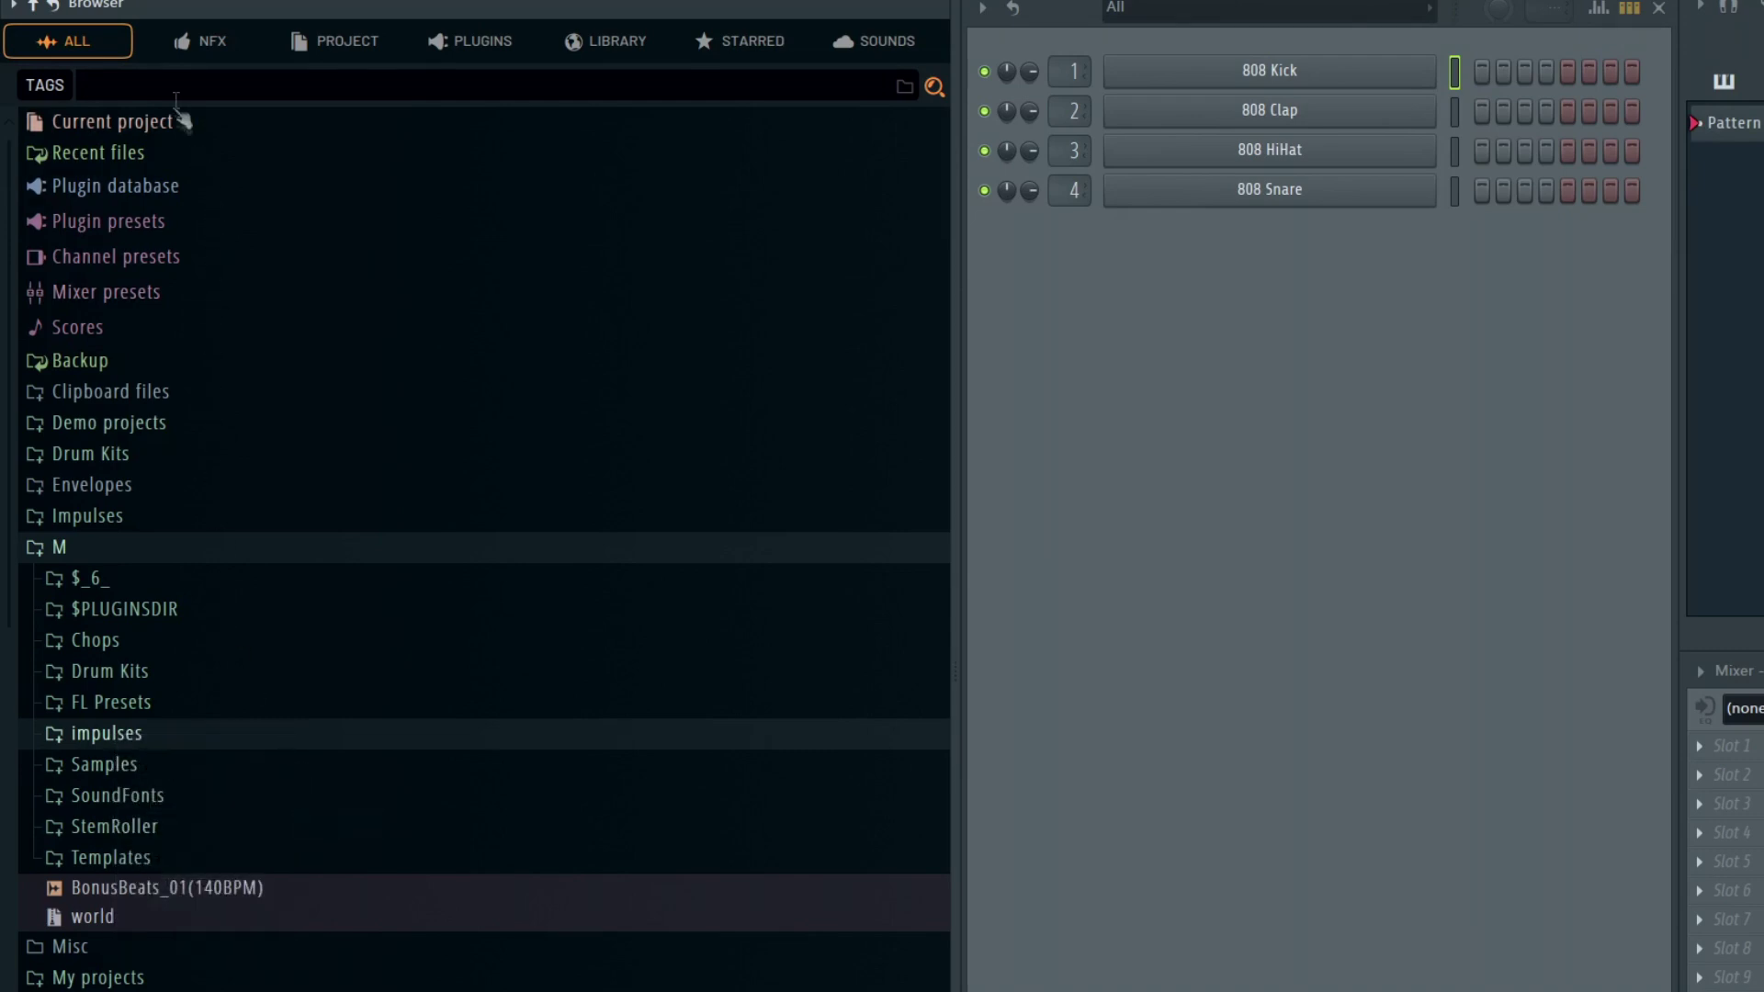
click(193, 45)
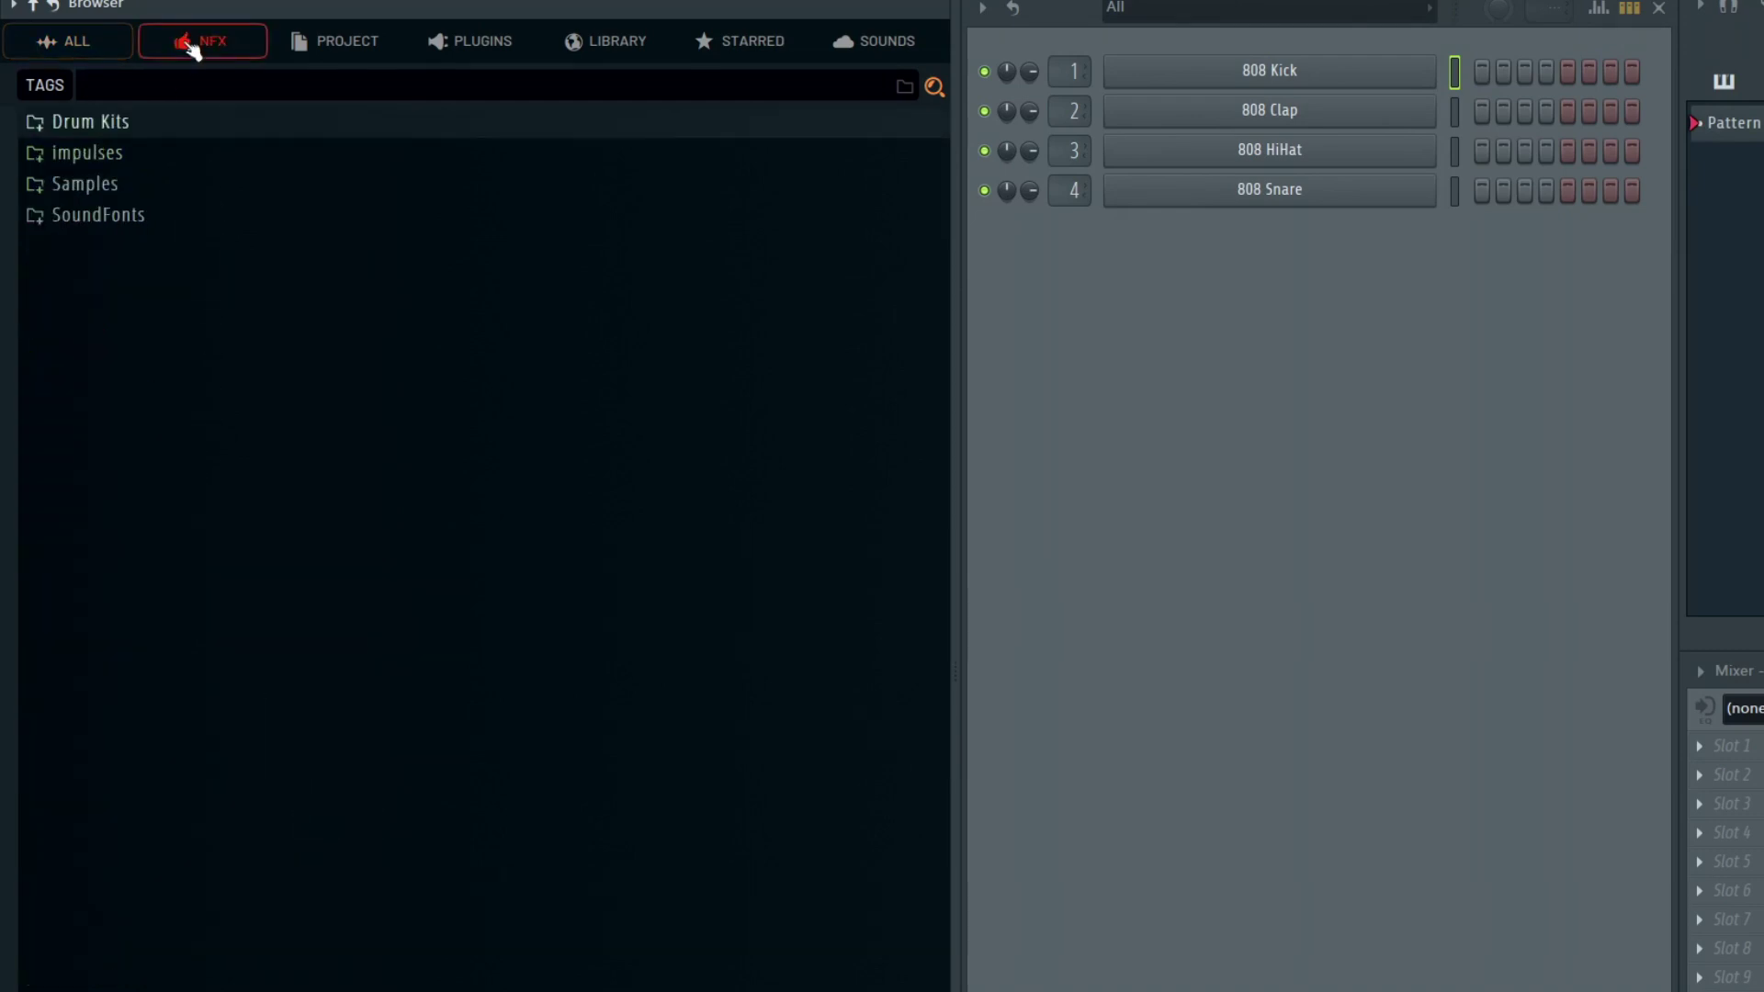
Expand and collapse impulses, Samples, SoundFonts and Drum Kits in turn inside the NFX tab
click(110, 157)
click(110, 157)
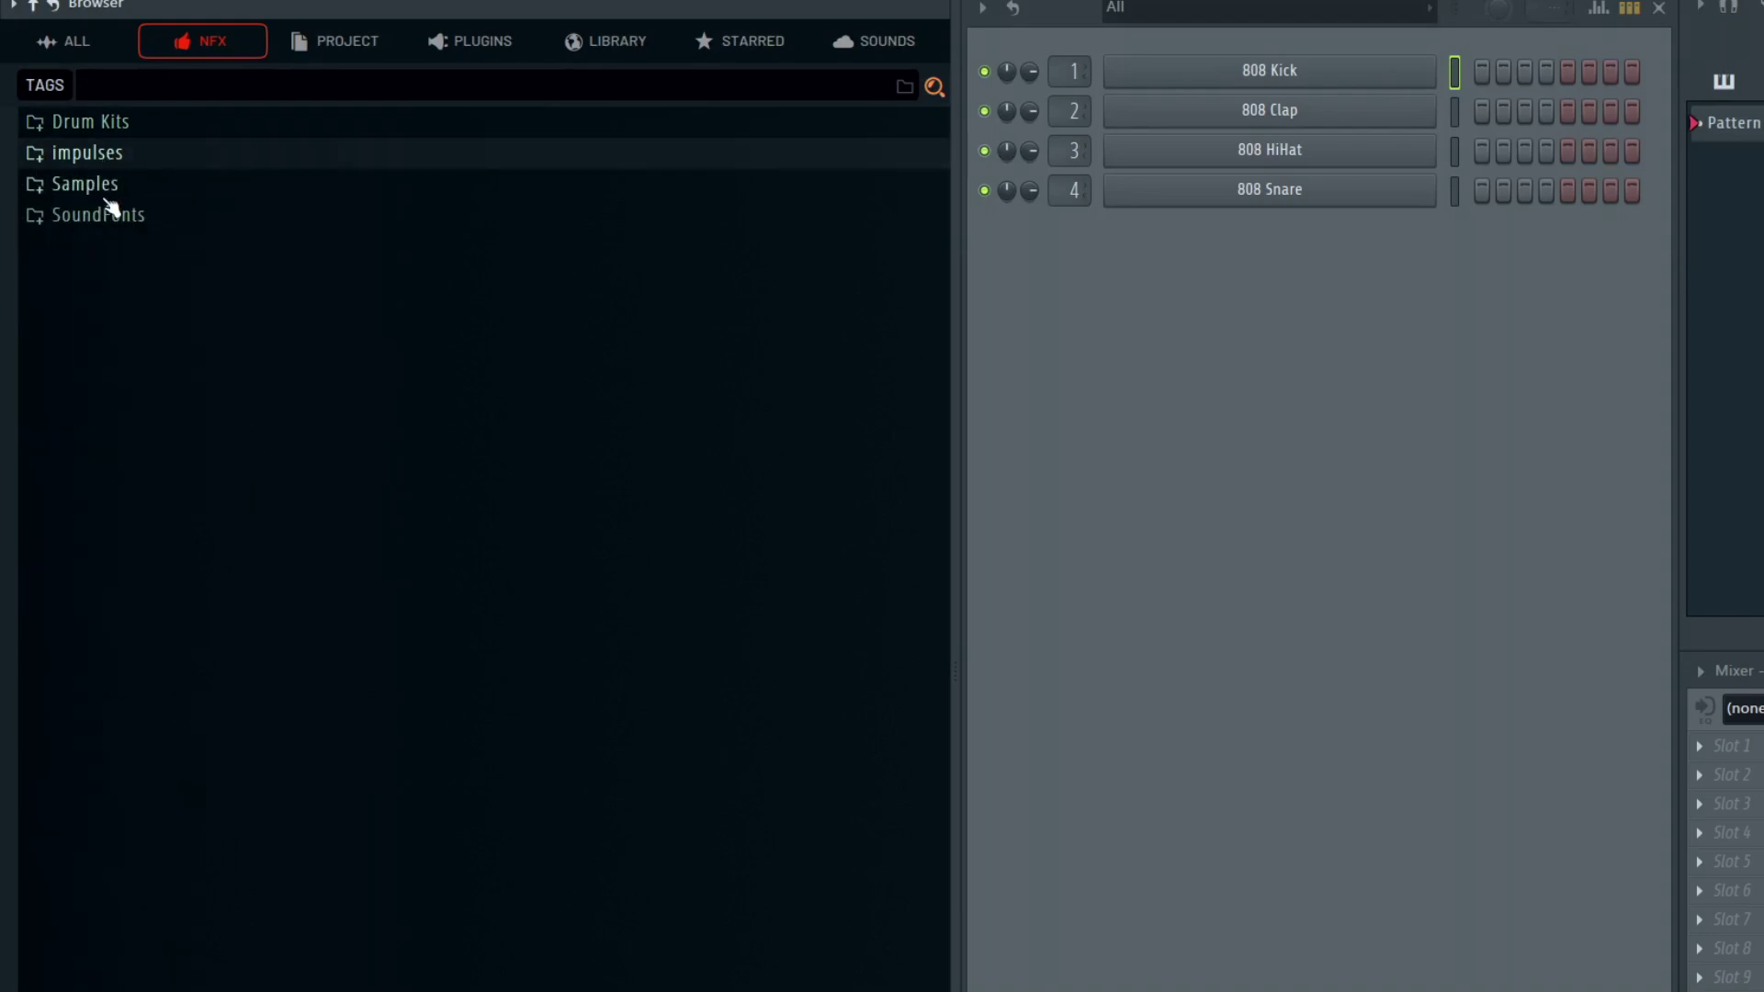
click(107, 188)
click(108, 185)
click(115, 220)
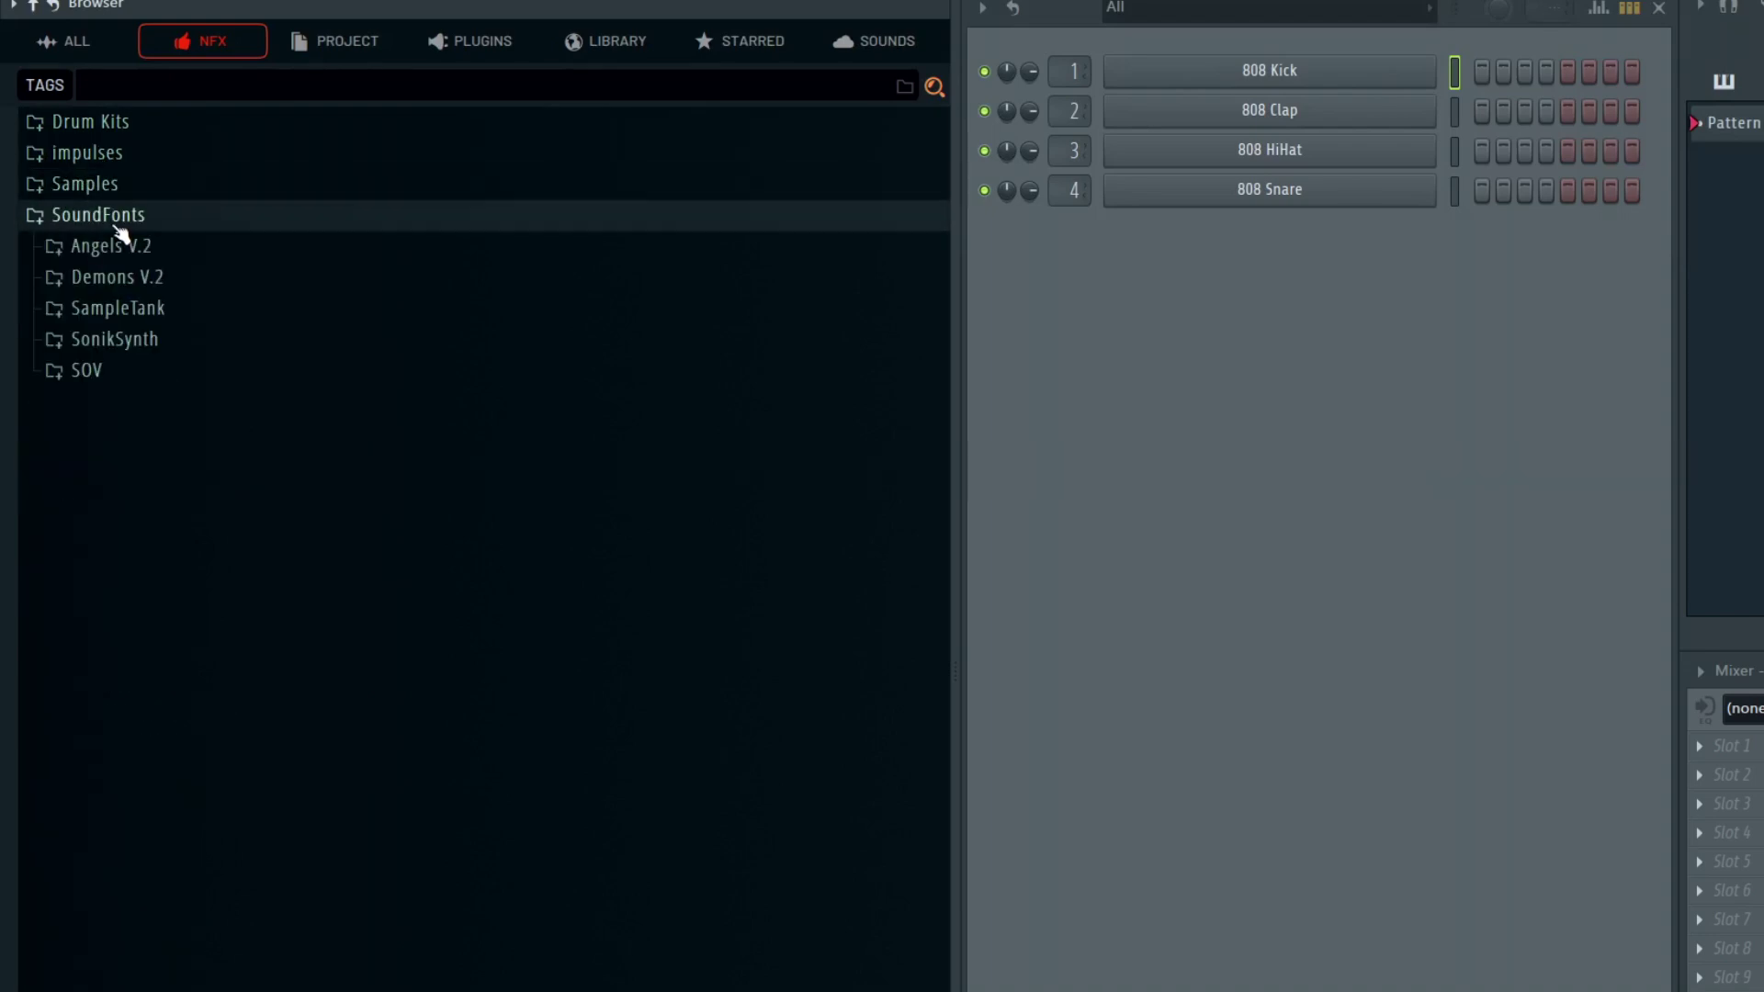
click(118, 213)
click(120, 122)
click(124, 129)
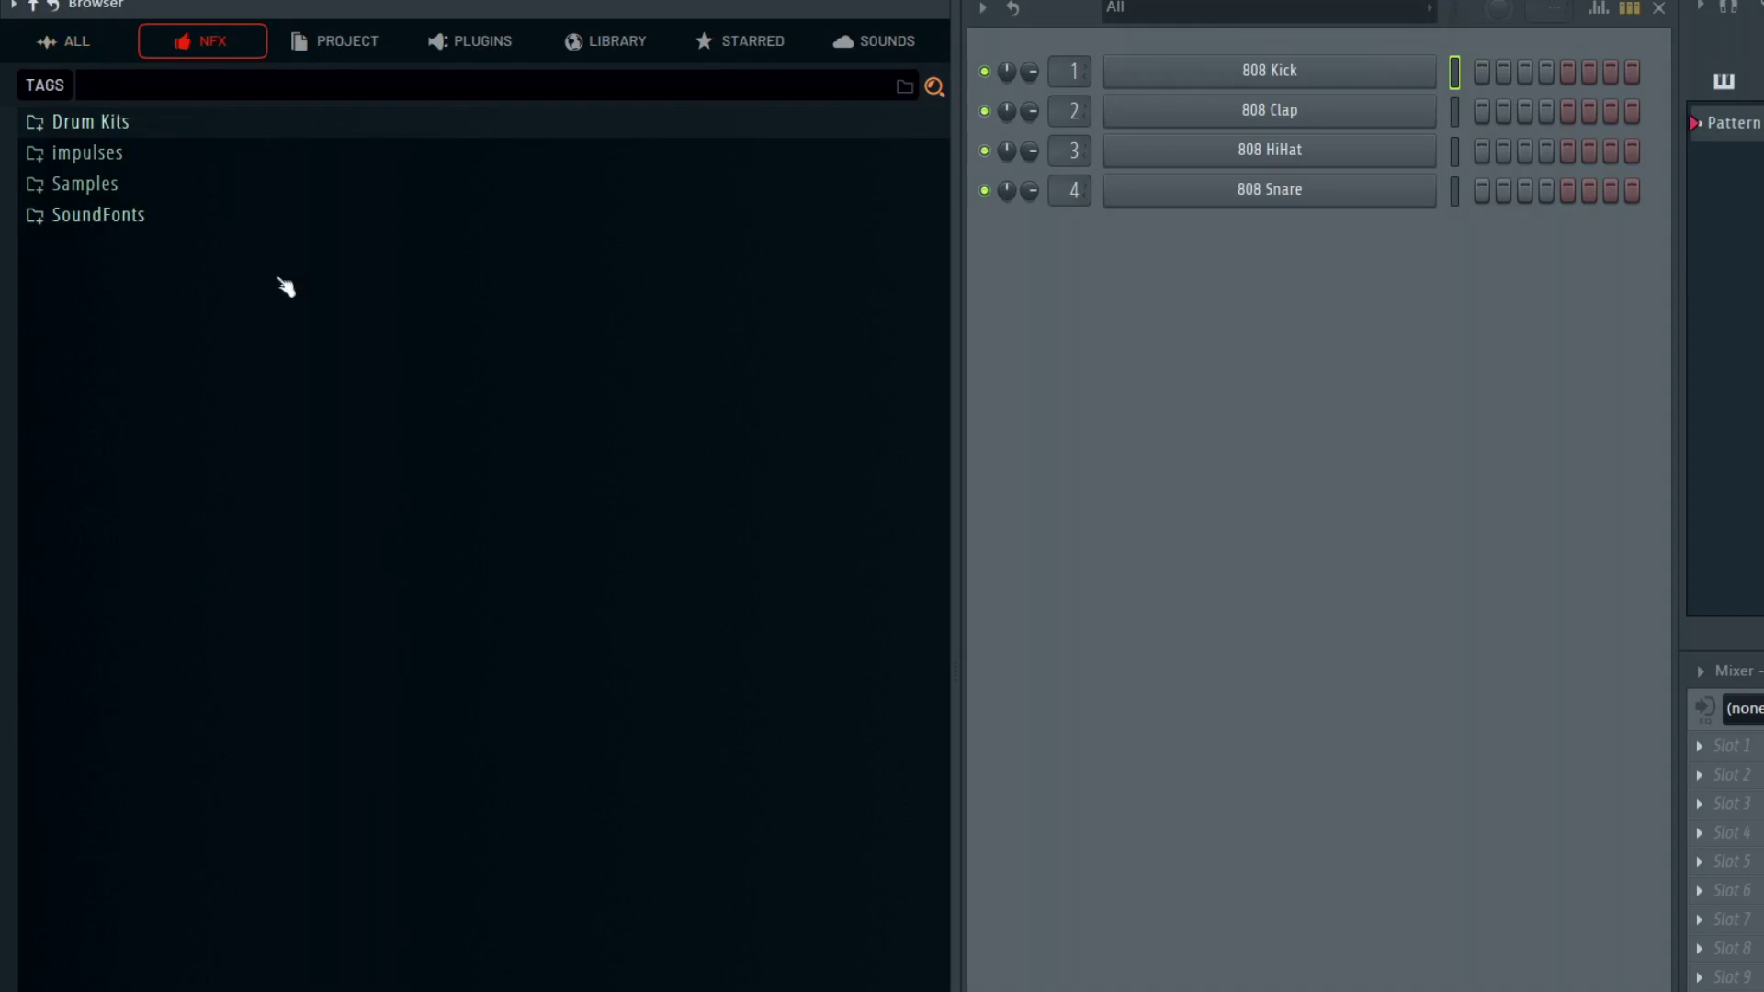
click(74, 53)
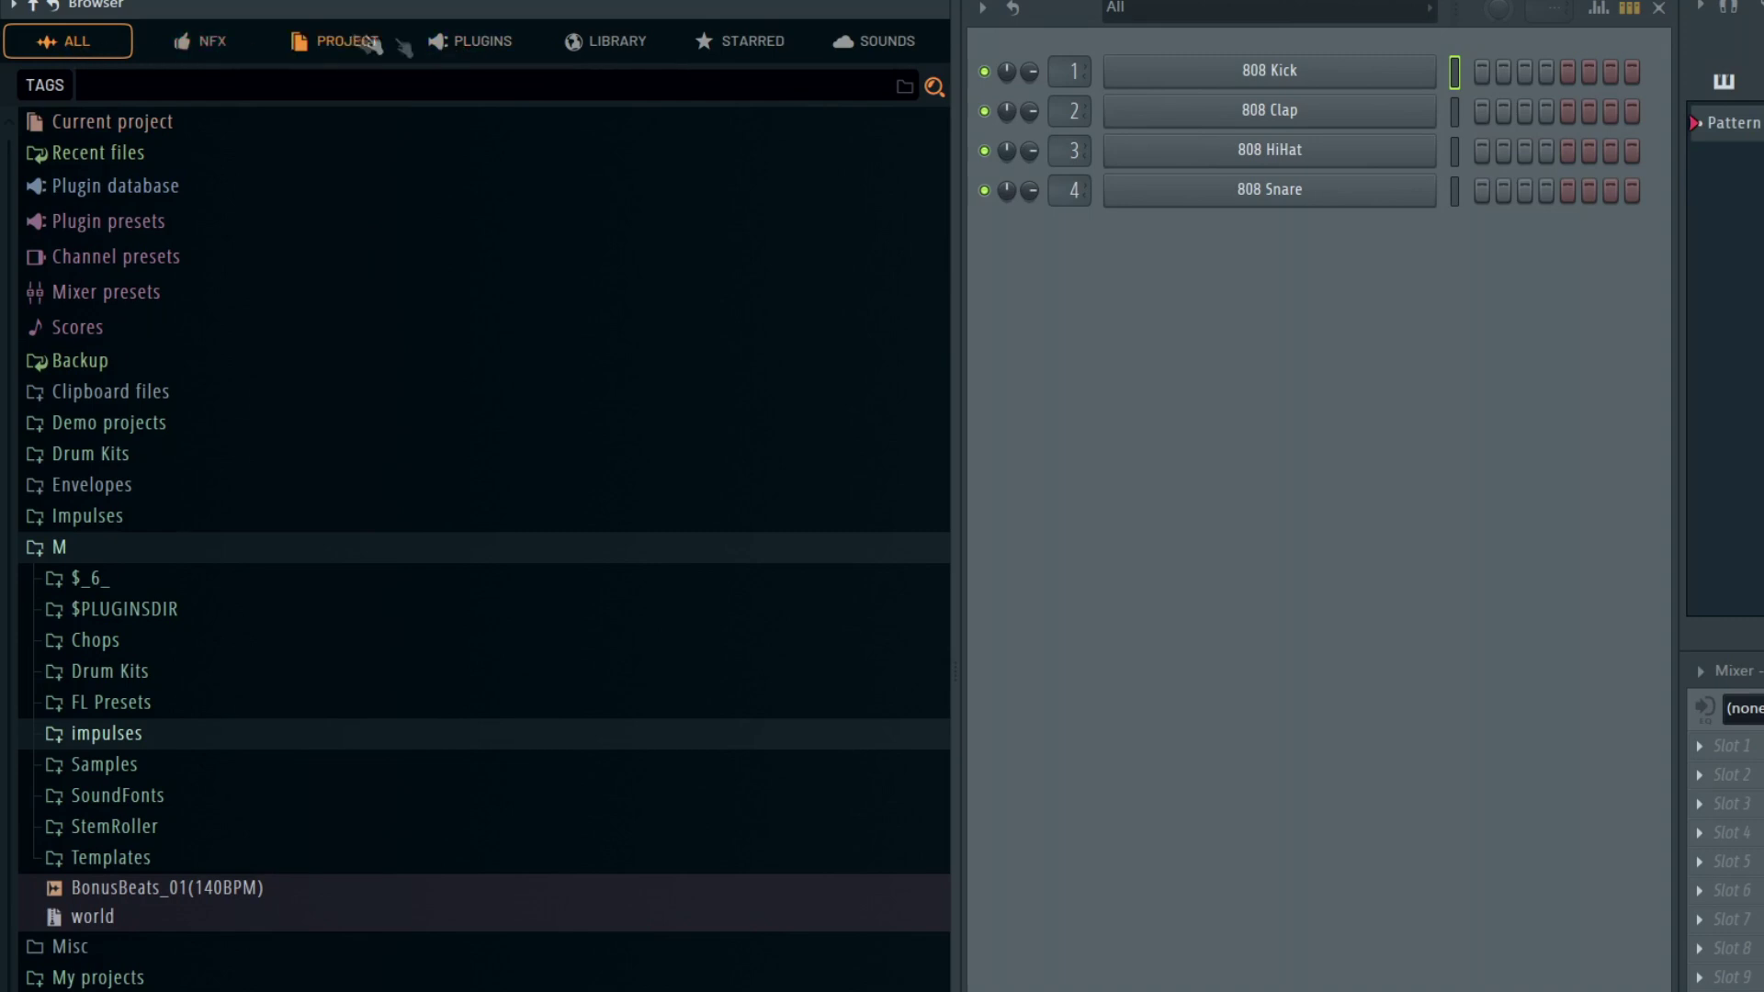
click(484, 42)
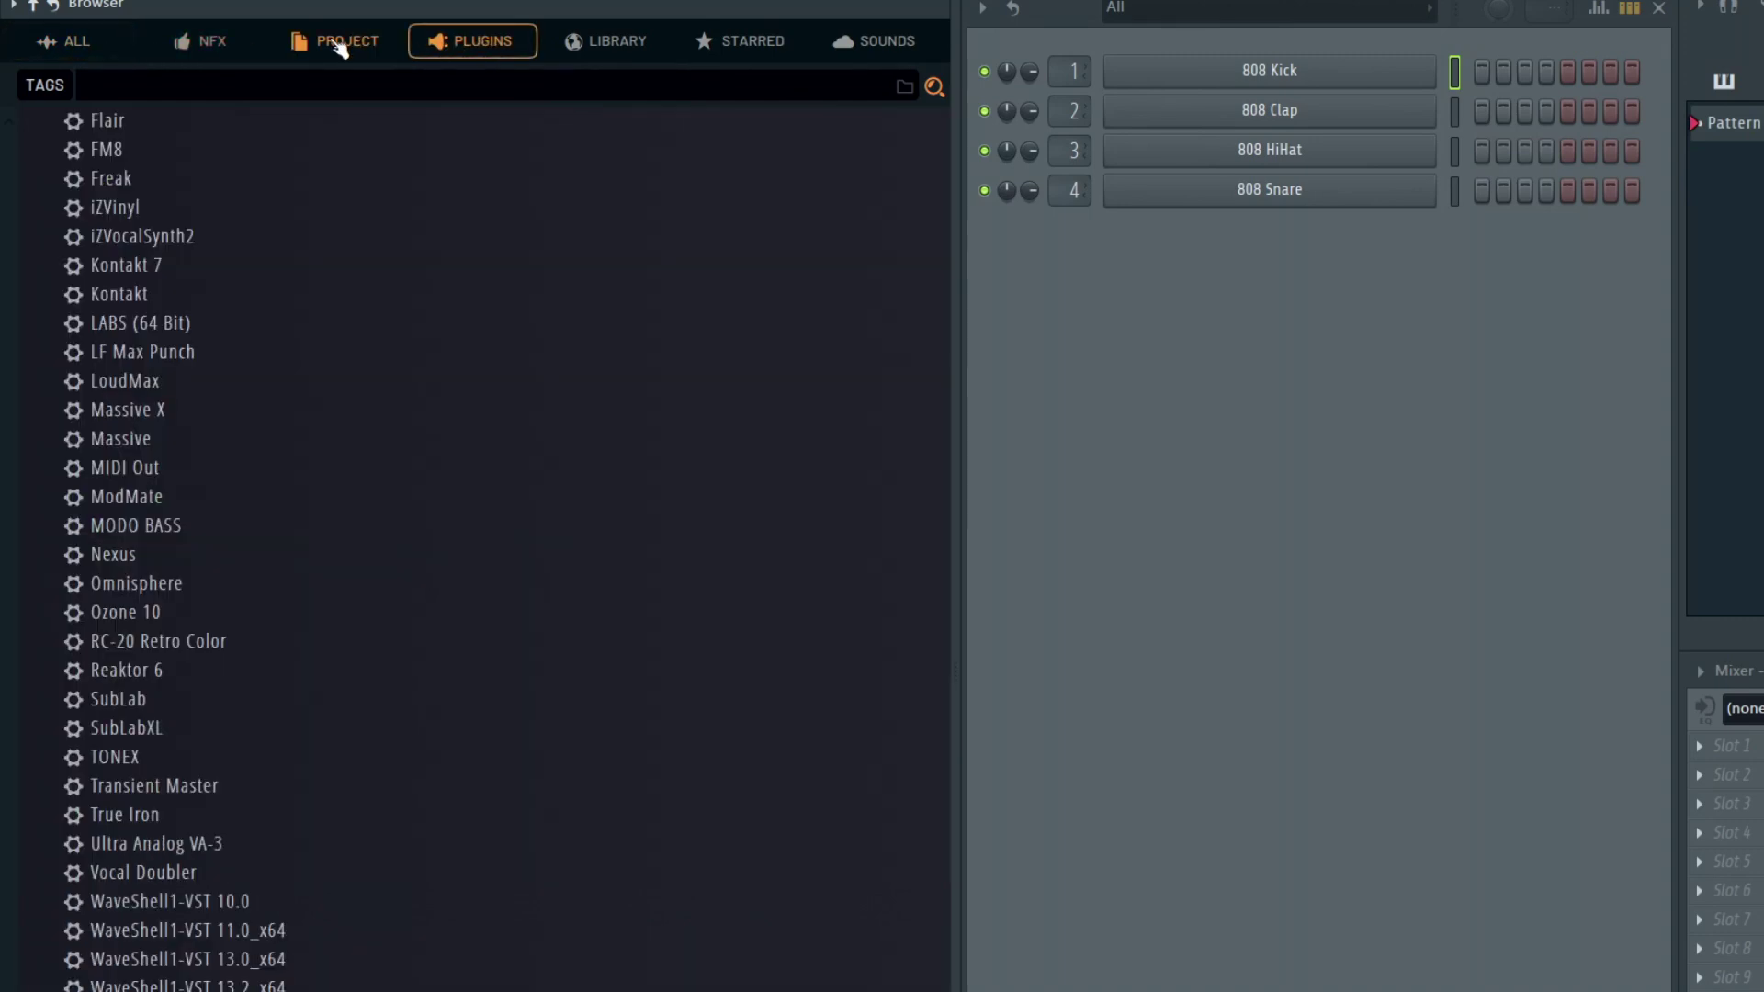
click(339, 48)
click(211, 59)
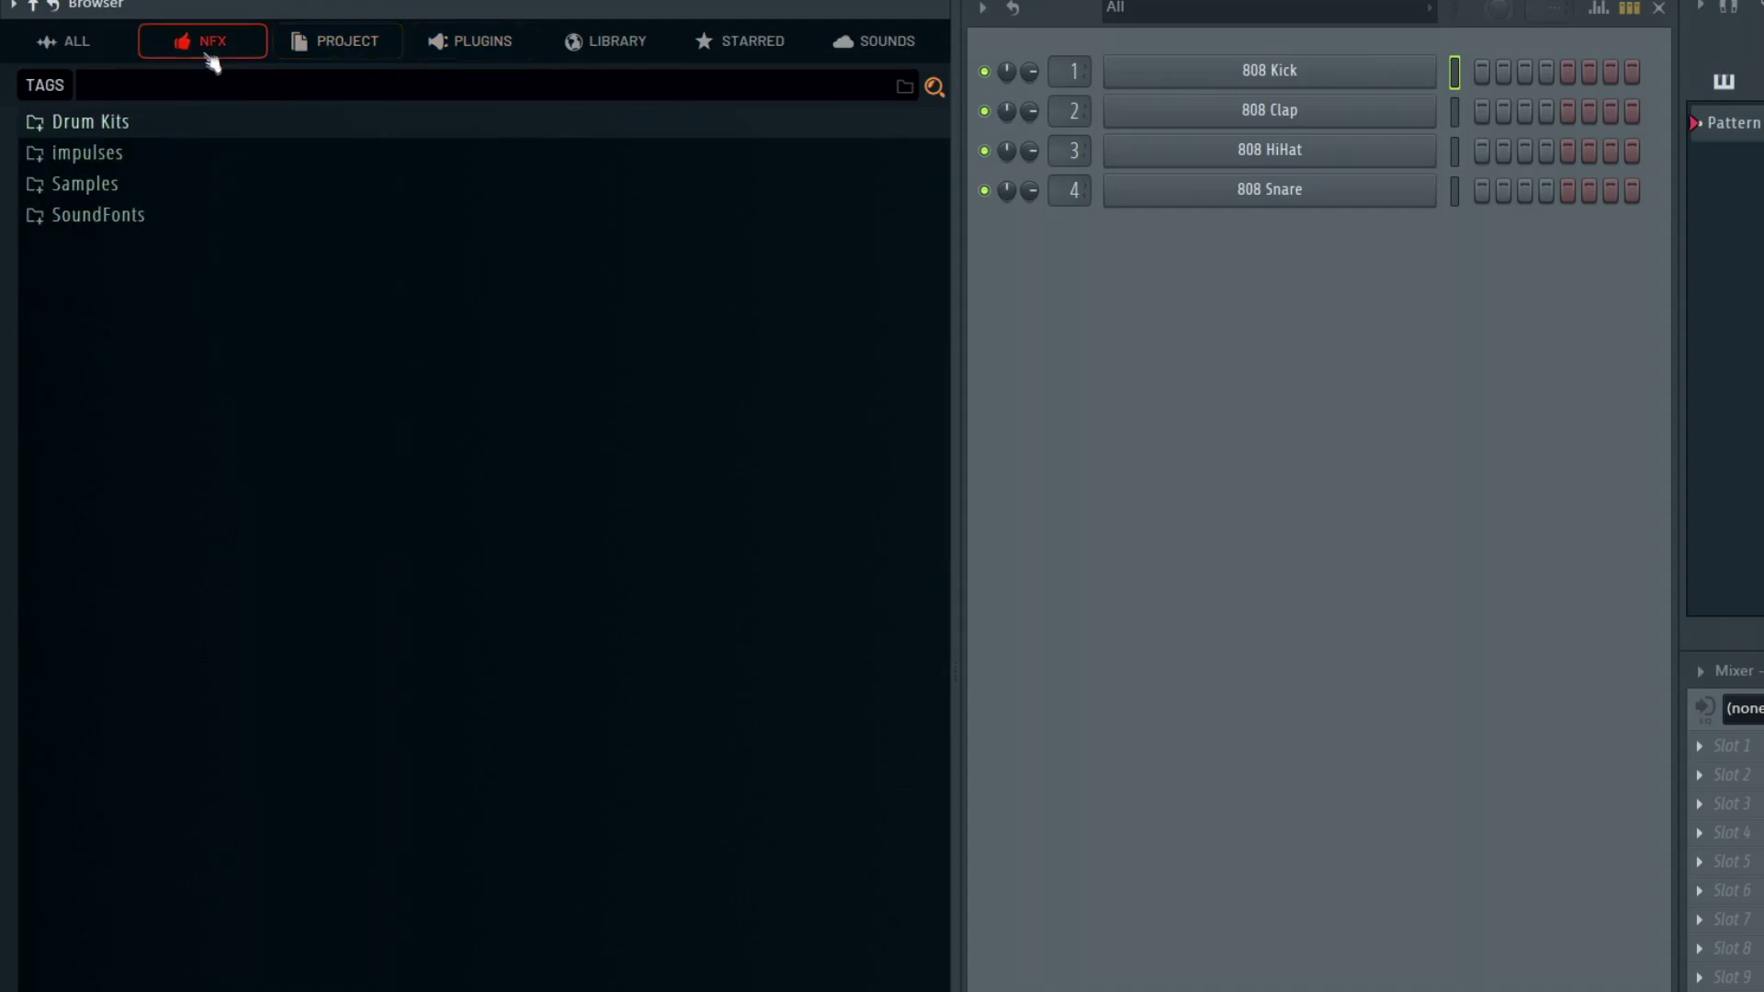